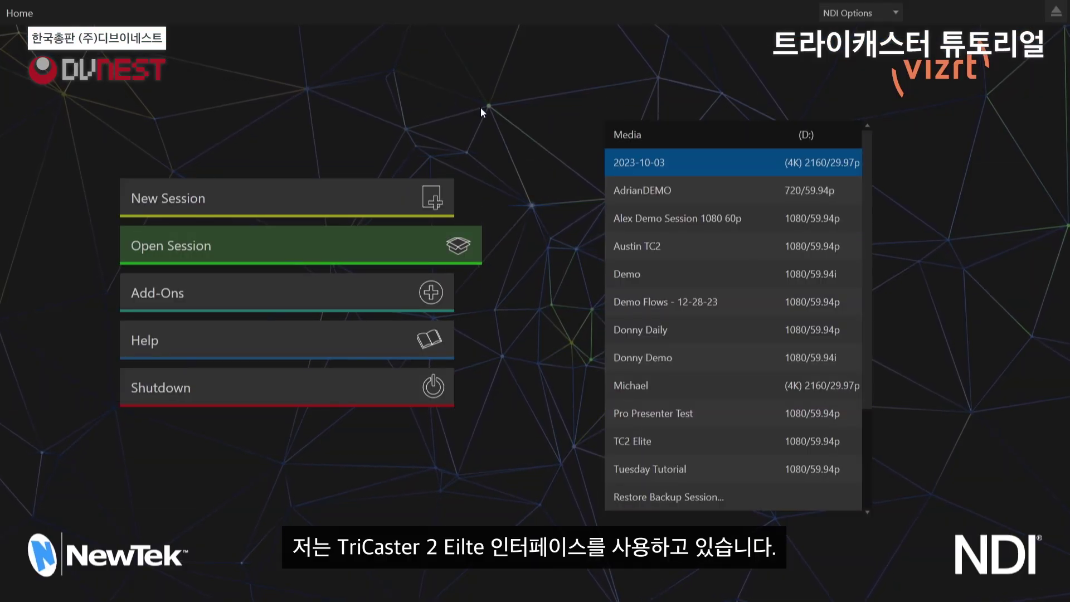
- Start a new session named 'Blank Session' and launch its live production workspace
left_click(279, 198)
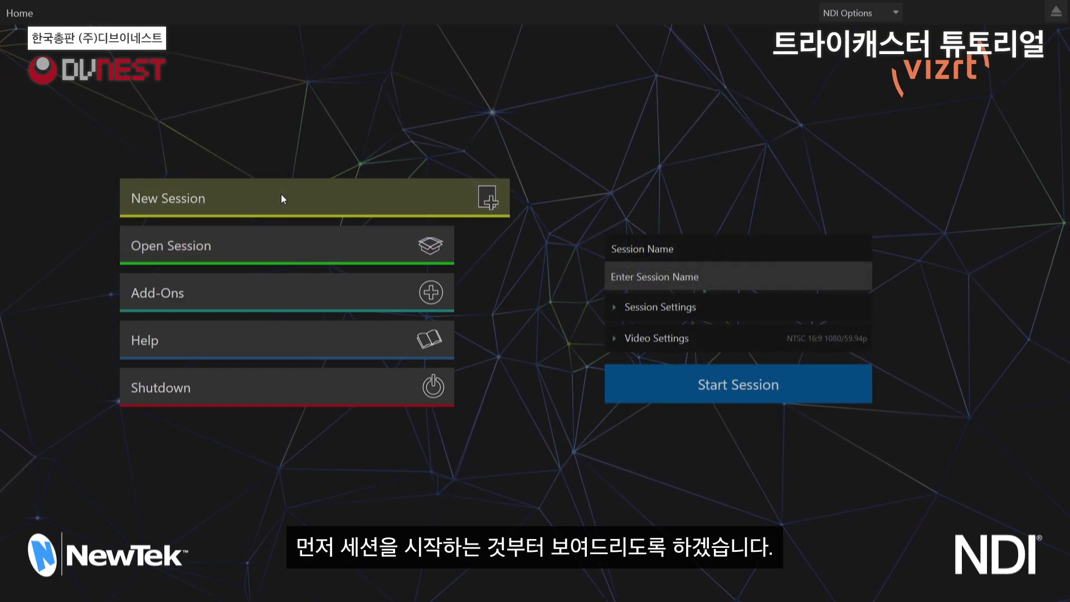
left_click(727, 277)
type("B")
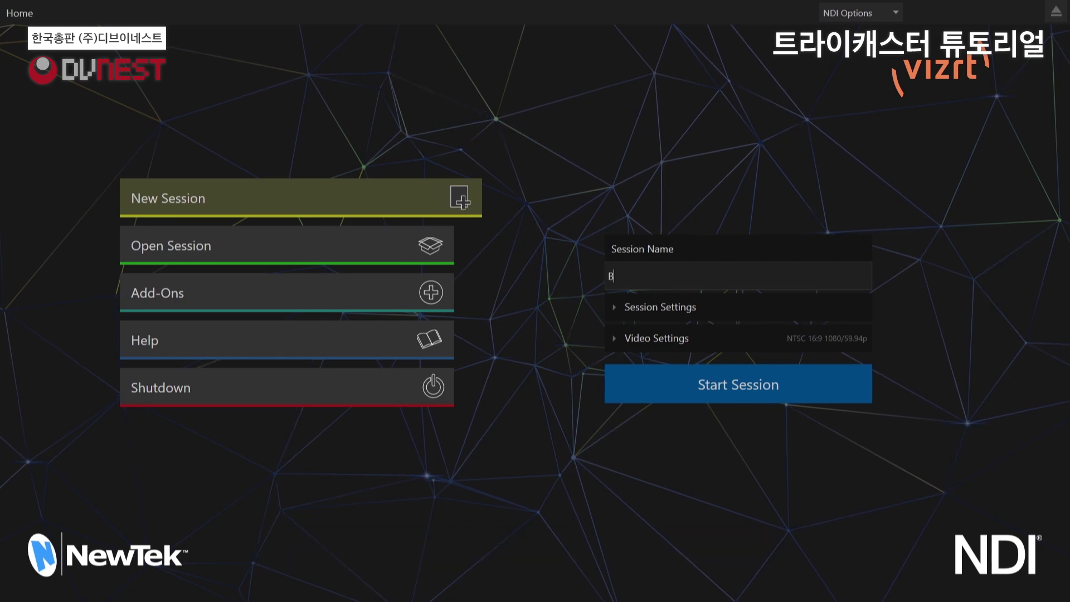
type("lank Session")
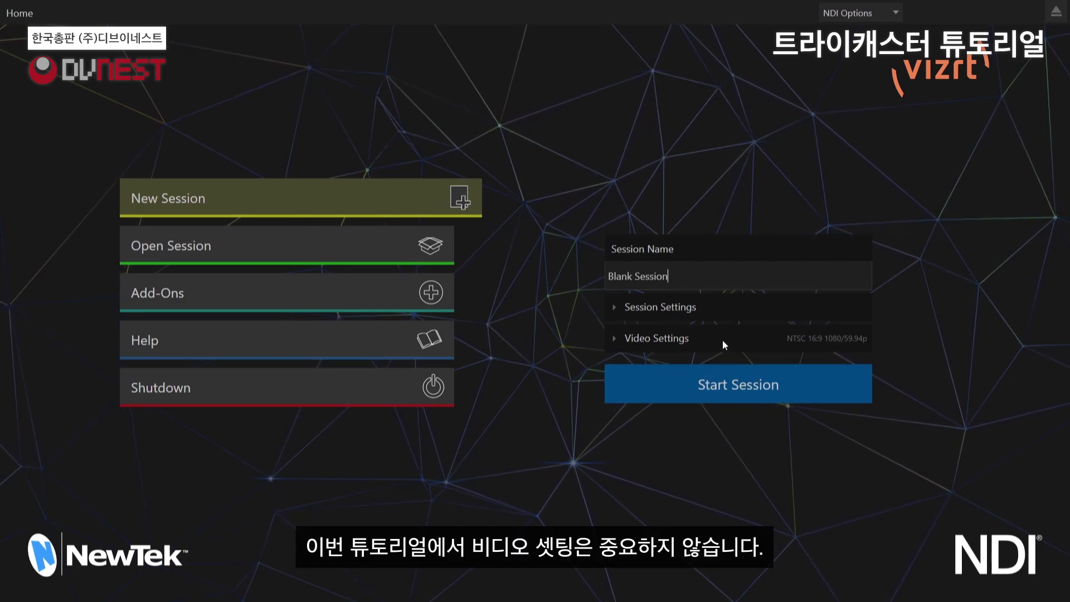
left_click(762, 383)
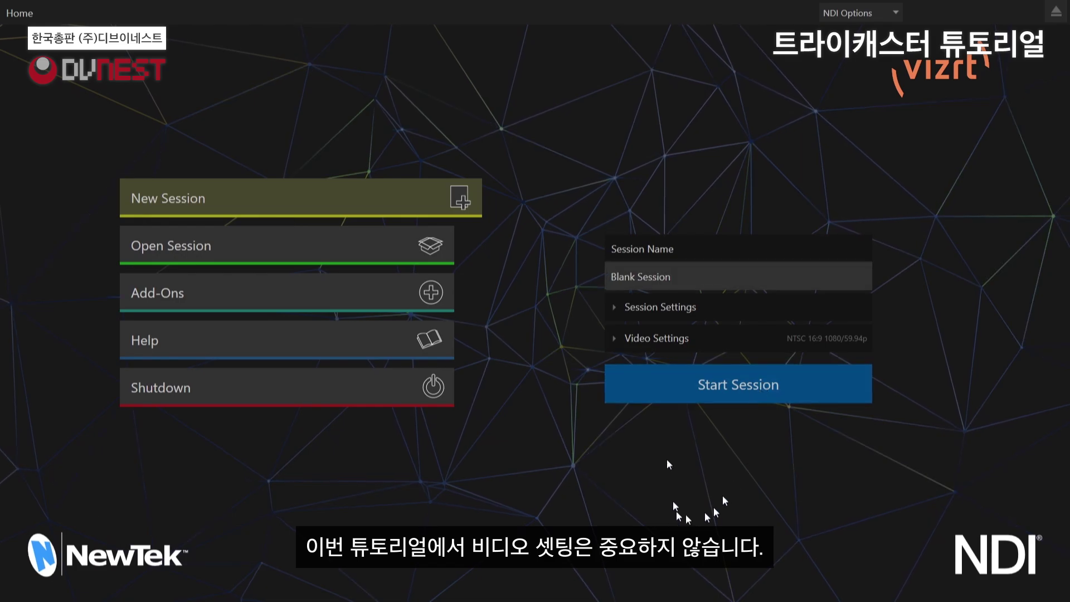
left_click(757, 327)
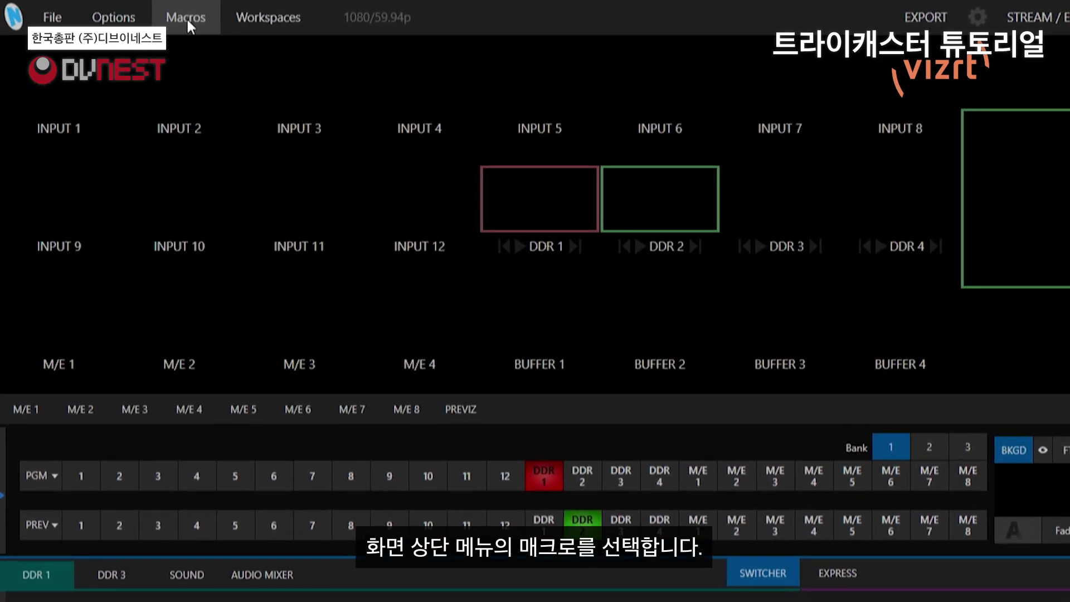
- Open Configure Macros, browse System Commands, then select the empty Session Macros folder
left_click(186, 18)
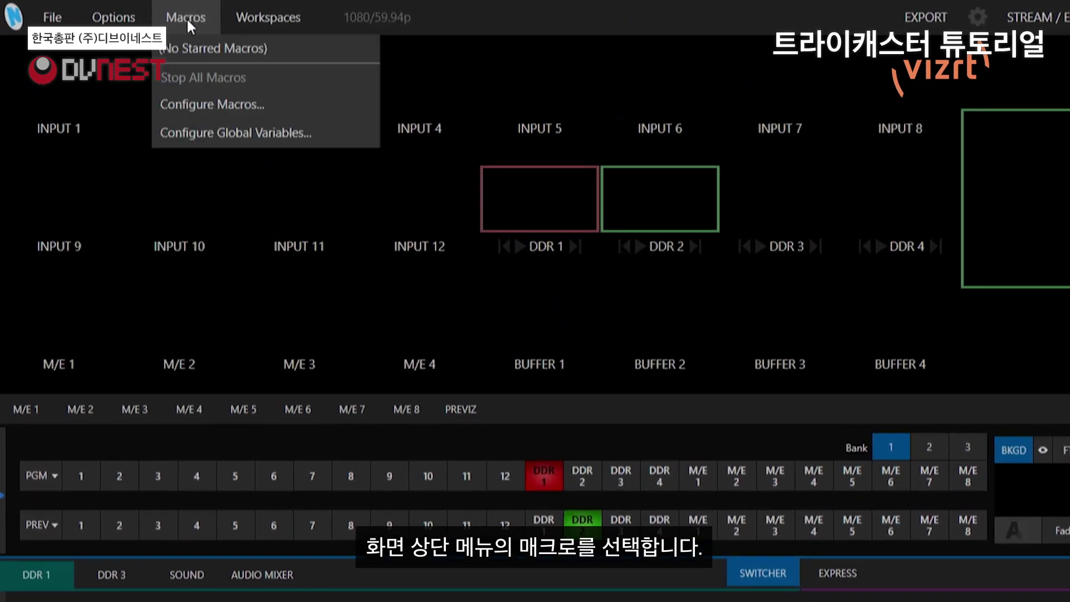
left_click(197, 102)
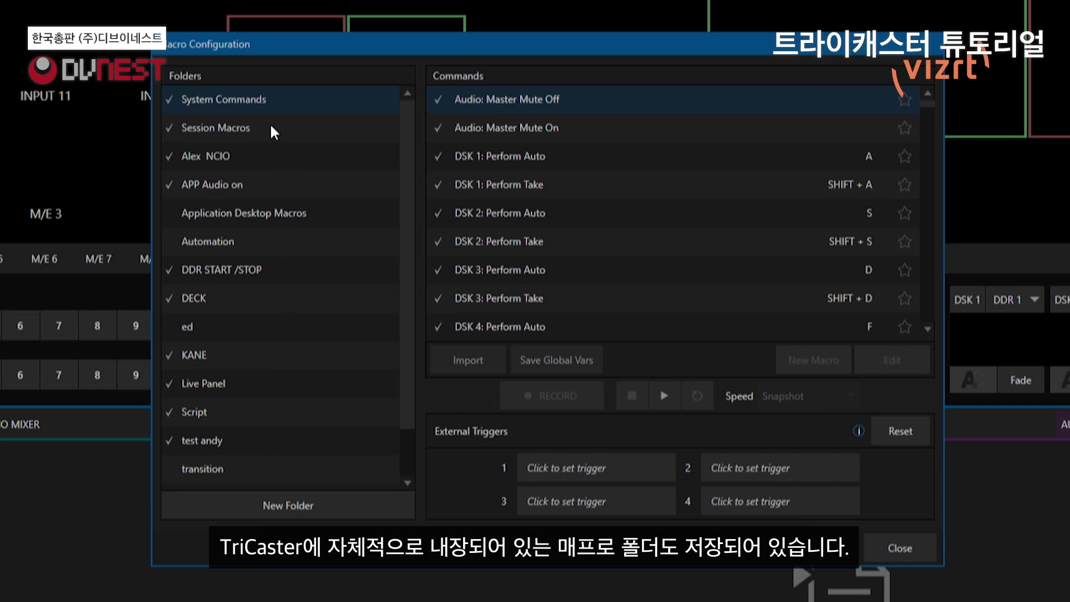
scroll(549, 156, "down", 15)
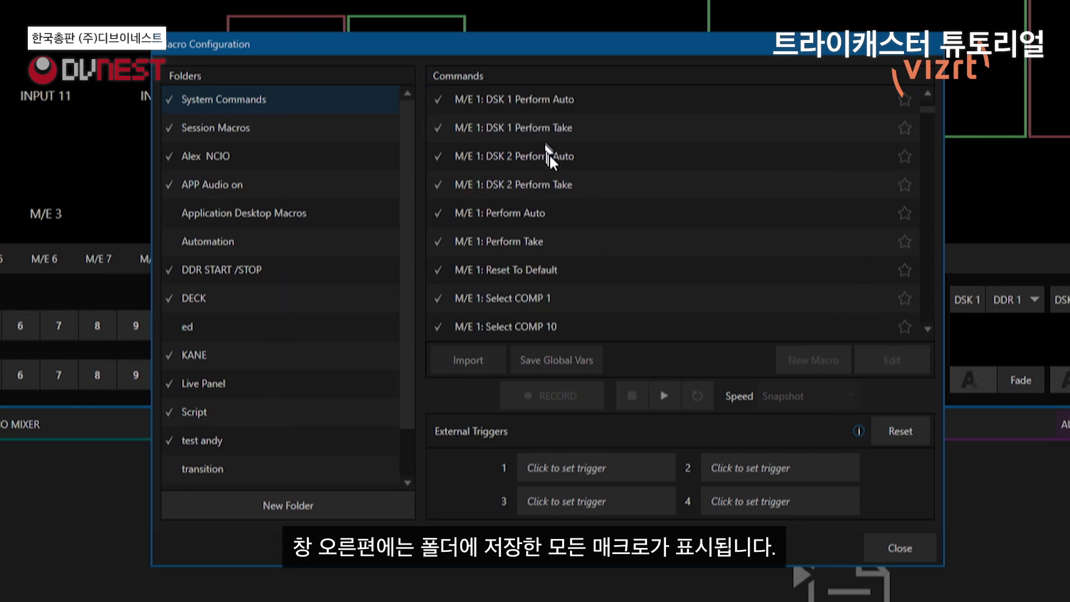
scroll(554, 170, "up", 20)
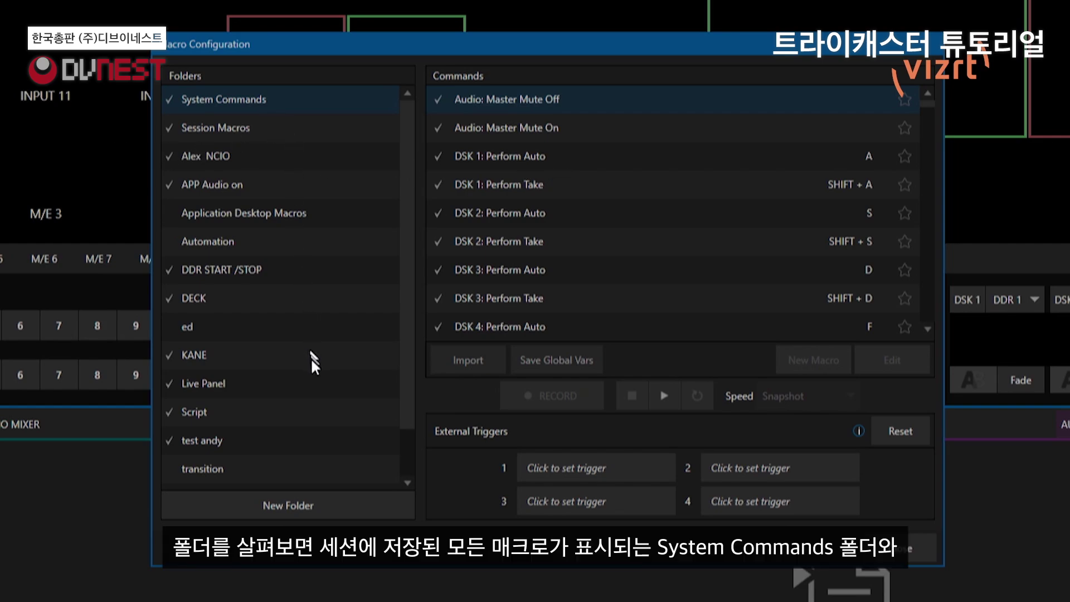
left_click(314, 103)
left_click(305, 129)
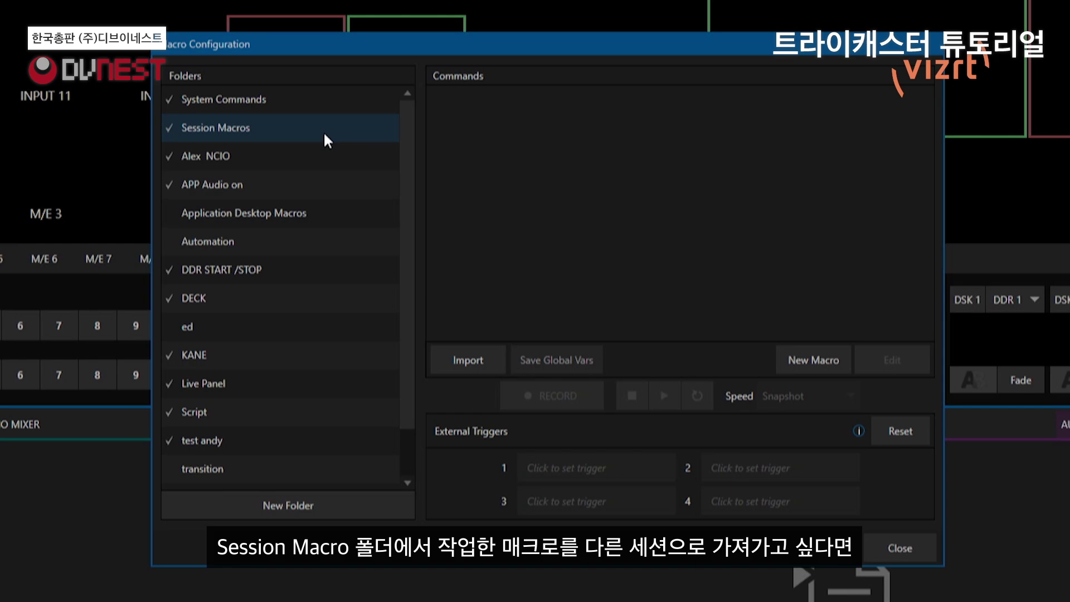
- Add a macro folder named 'Blank Session Macros', then reselect the Session Macros folder
left_click(313, 502)
type("Blac")
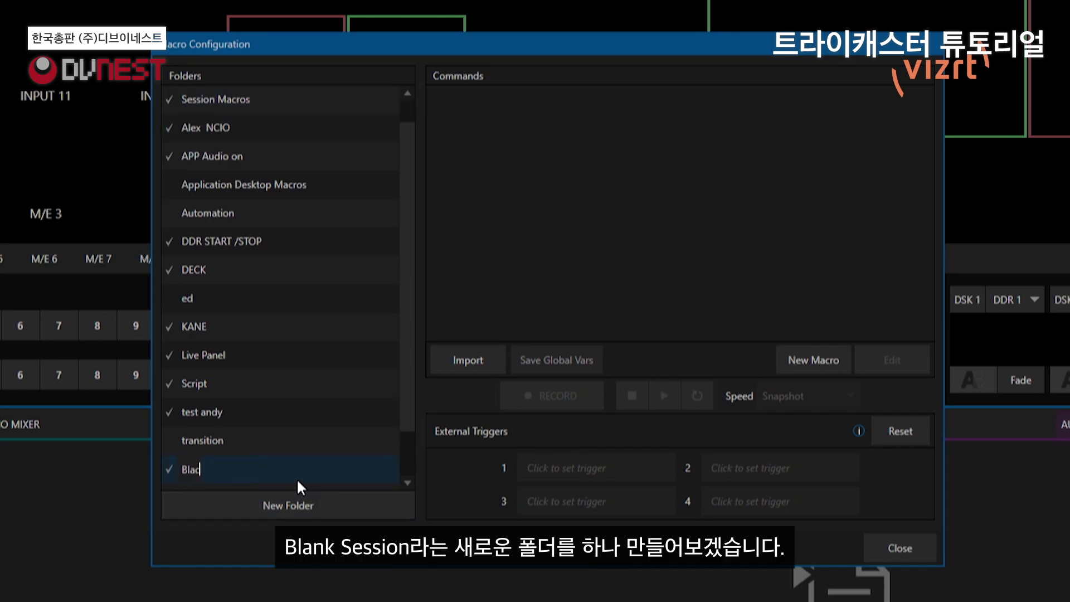
key("BackSpace")
type("nk Sessio")
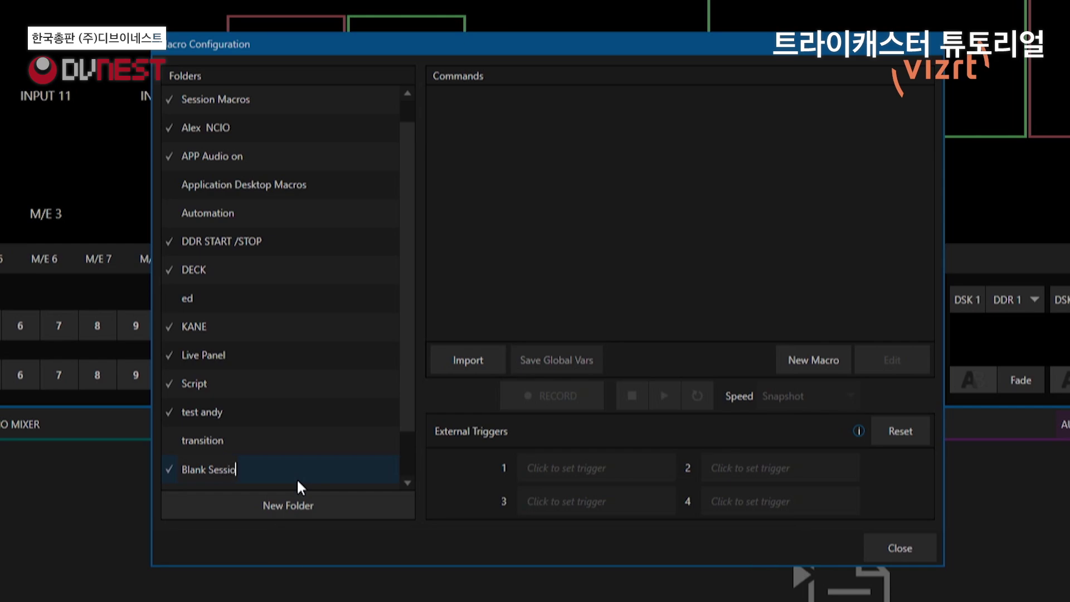
type("n Macros")
key("Return")
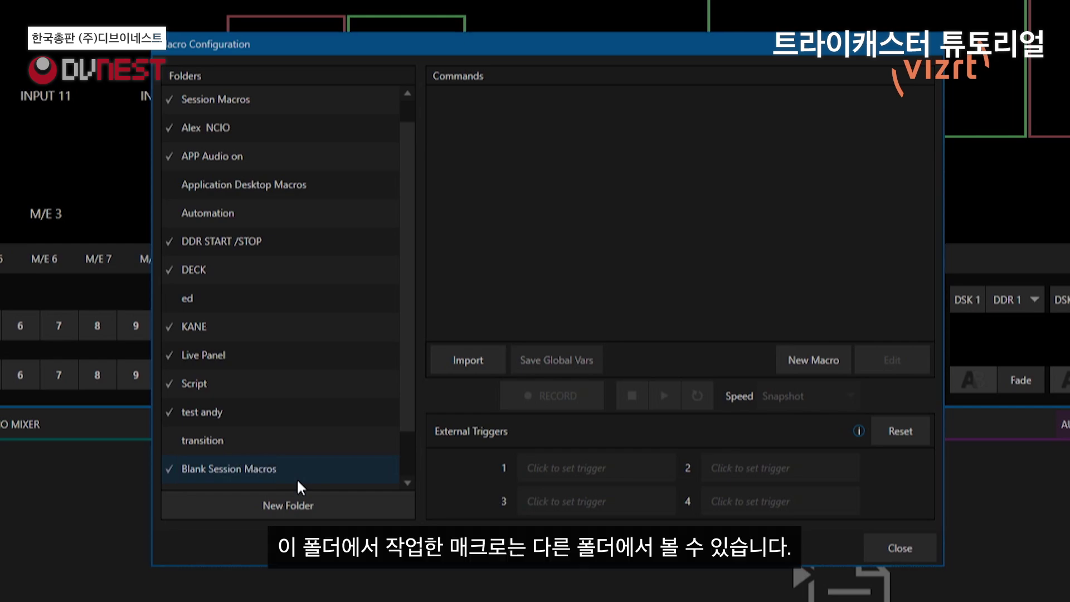
left_click(297, 477)
scroll(321, 418, "up", 1)
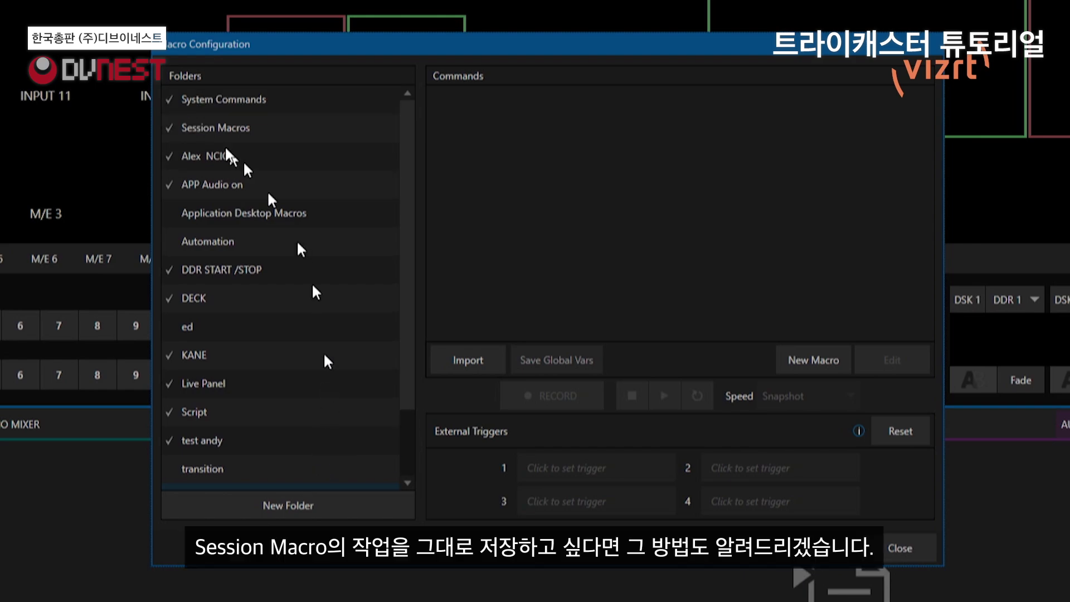
left_click(274, 130)
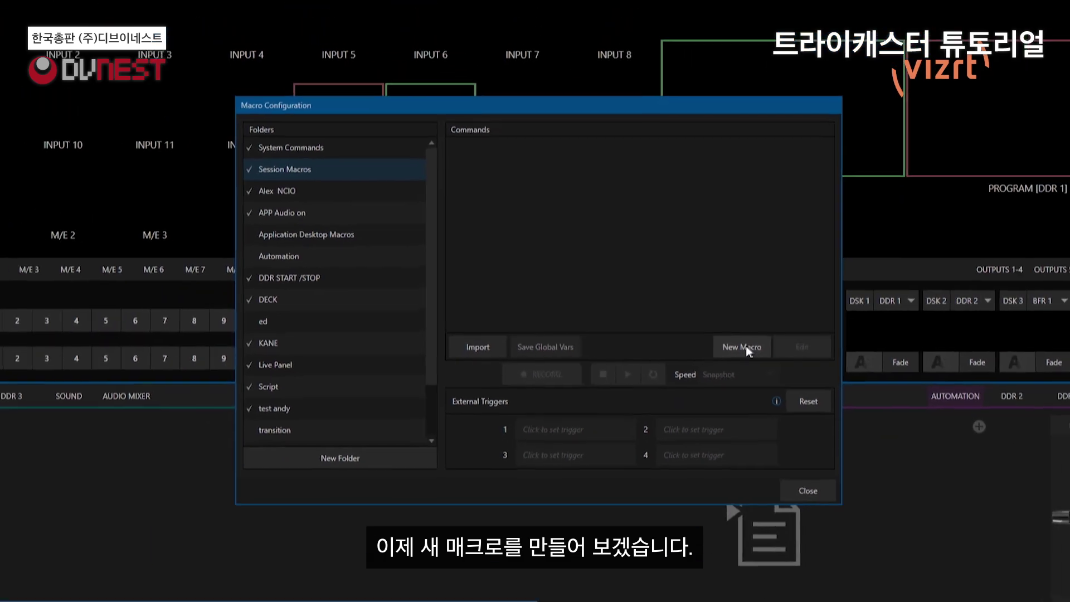
- Add a 'Load and Play Script' macro to Session Macros and move the dialog aside
left_click(747, 345)
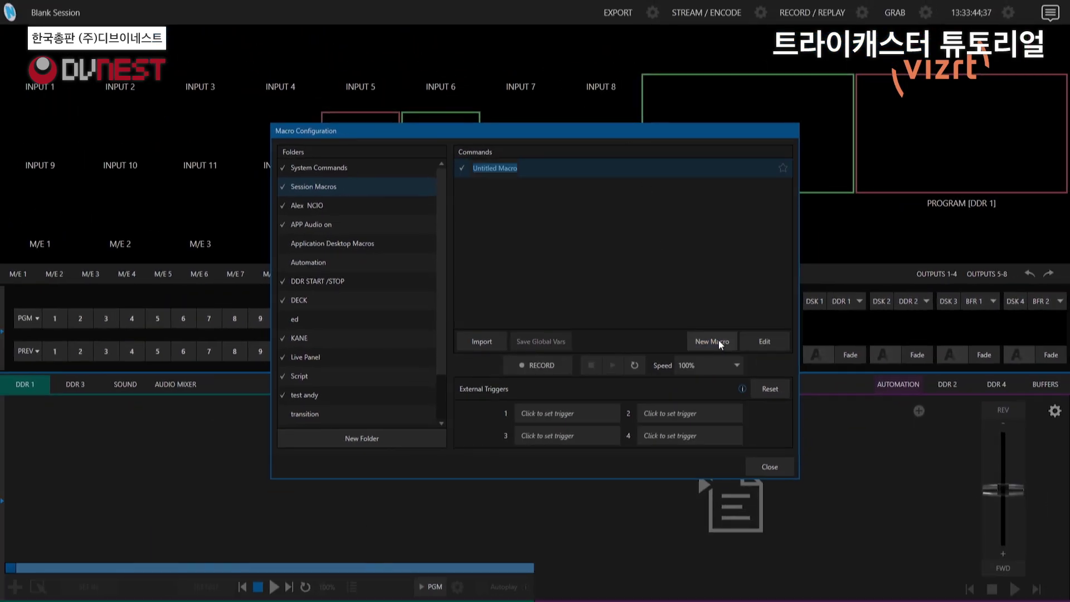
type("Load and Play Scrip")
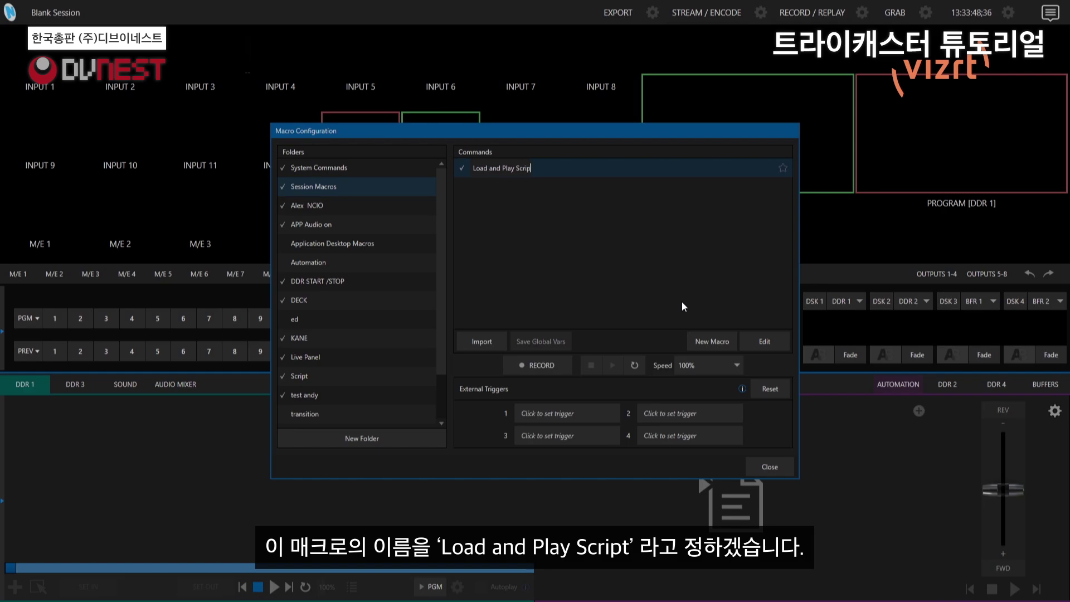
type("t")
key("Return")
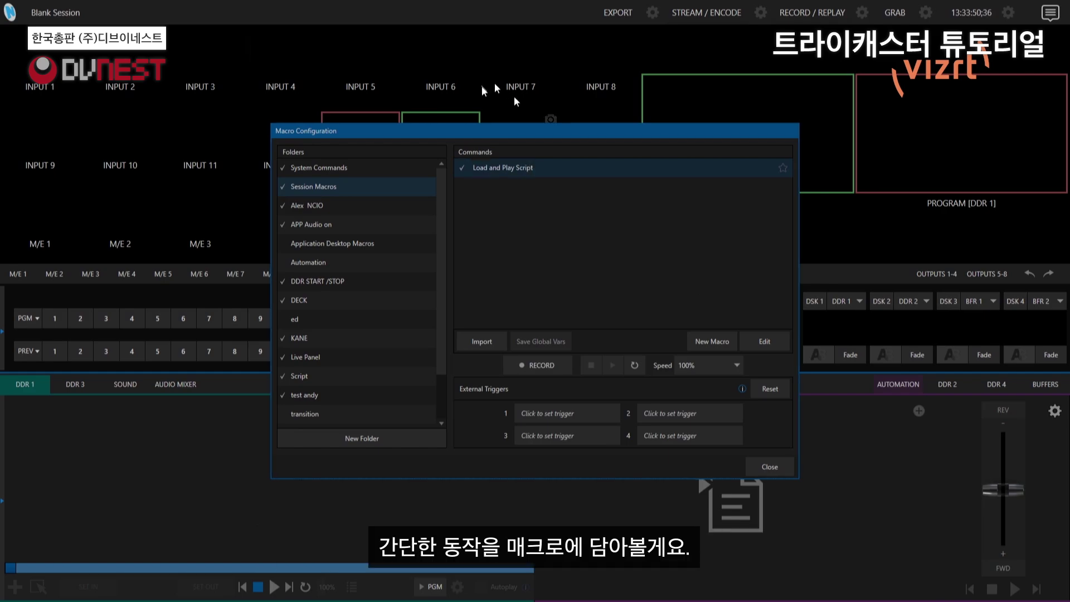
left_click_drag(574, 128, 307, 97)
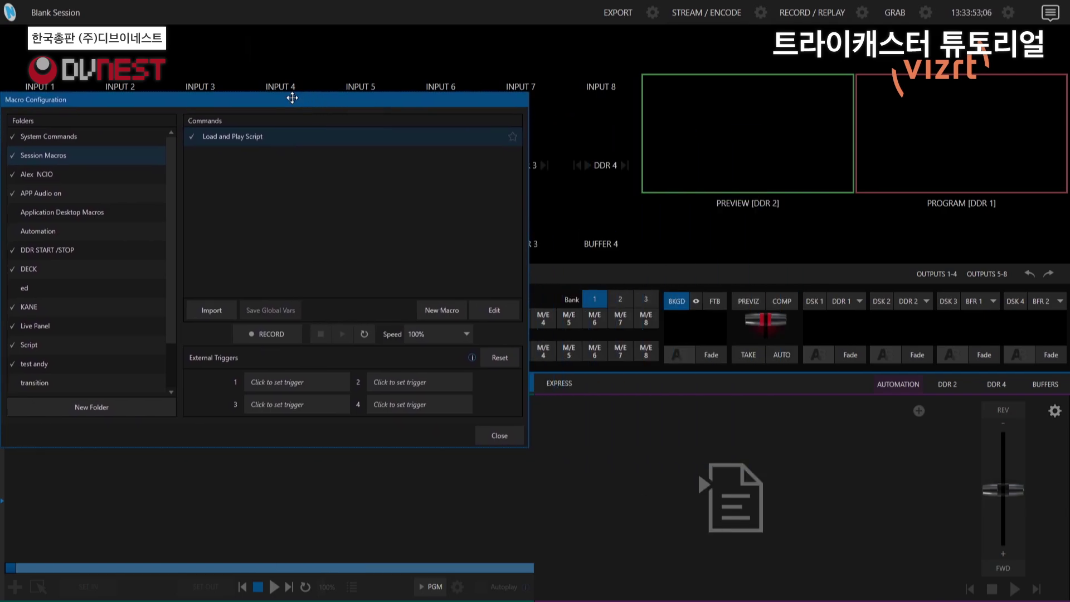
- Start macro recording and load the script from the network share's Macro Folder into Automation
left_click(272, 335)
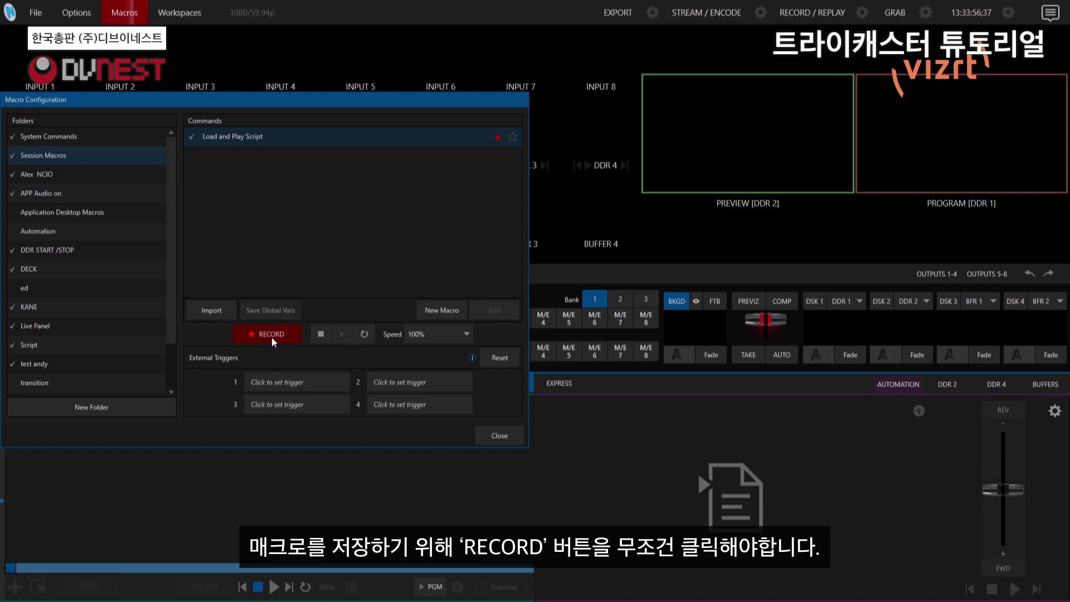
left_click(920, 411)
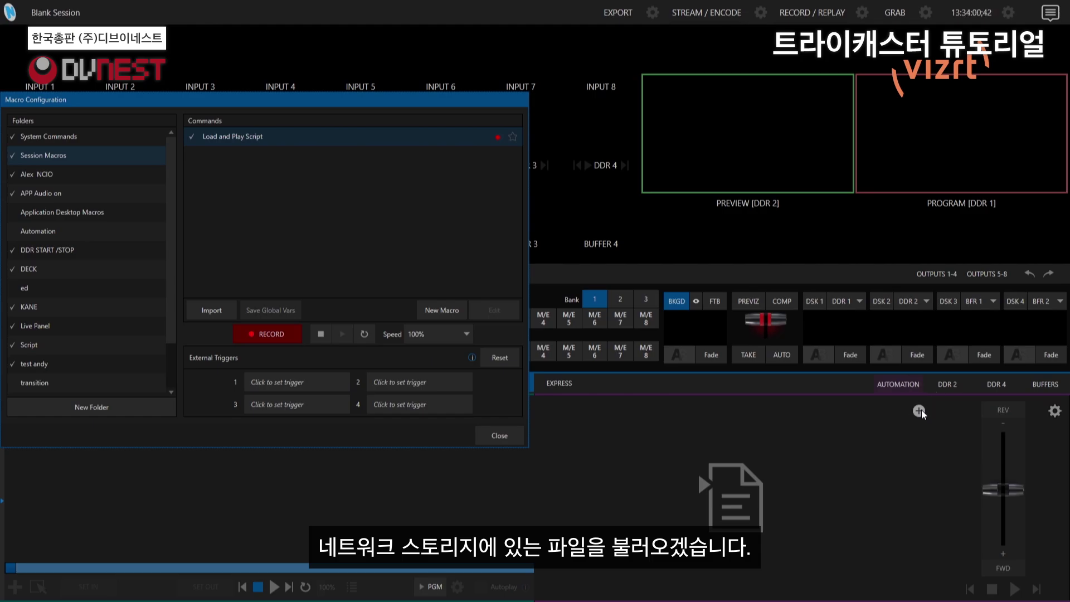
scroll(191, 303, "down", 2)
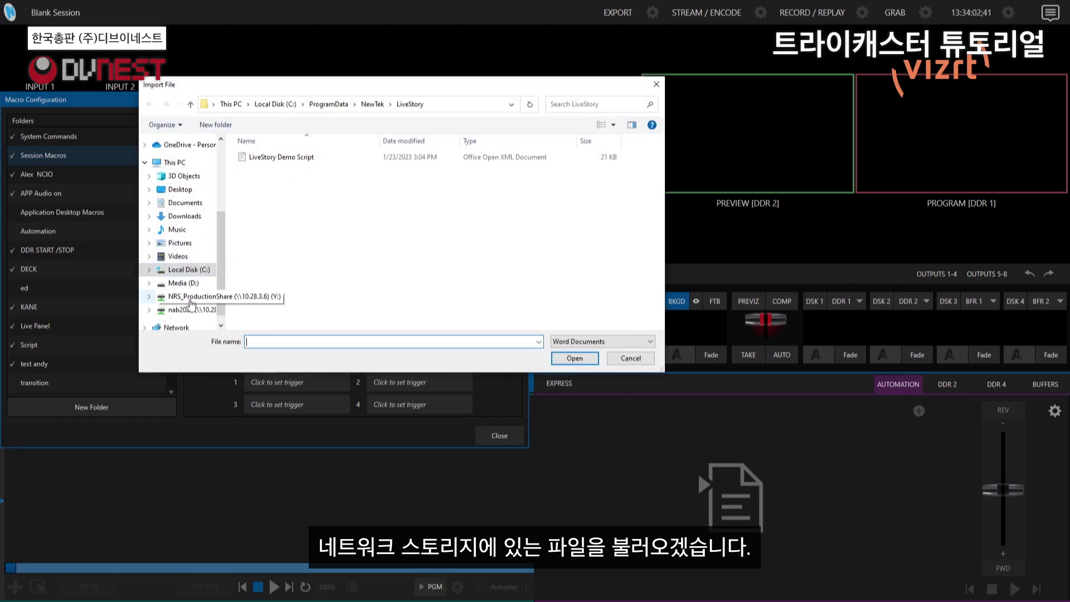
left_click(193, 296)
scroll(304, 315, "down", 2)
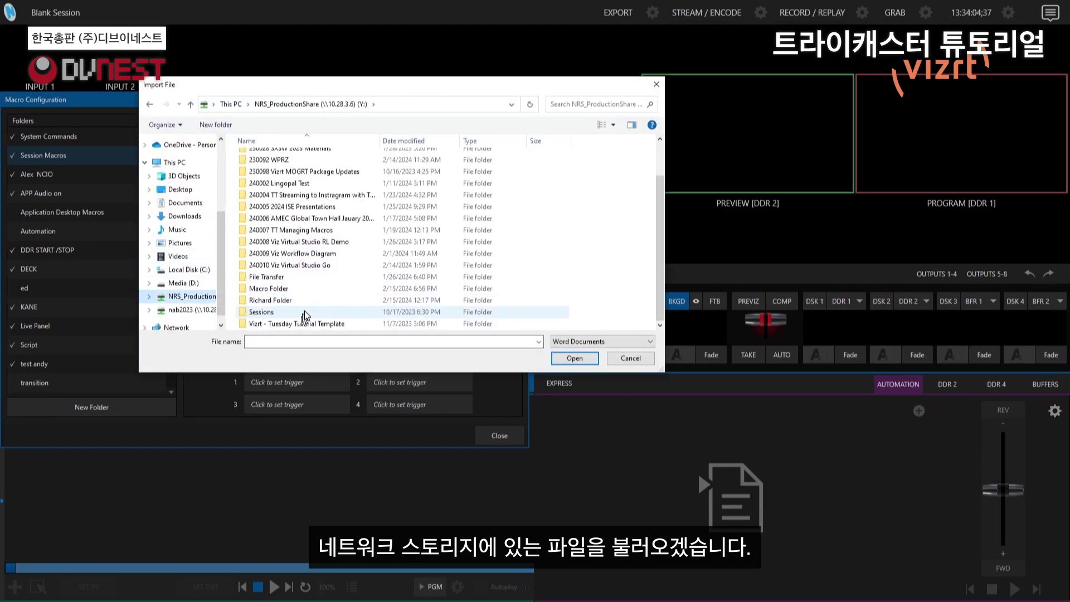
double_click(277, 289)
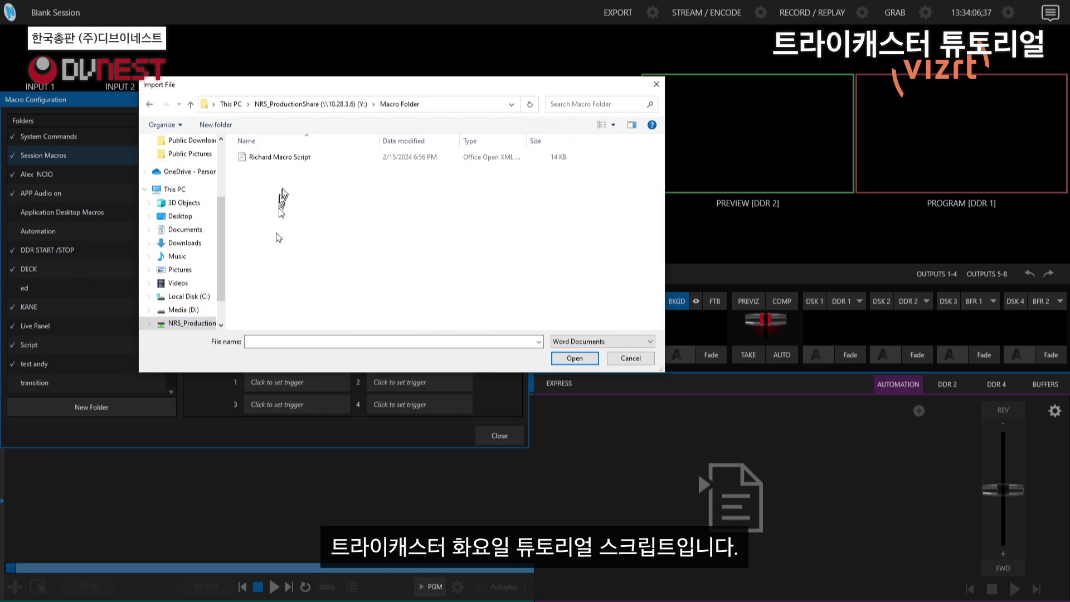
left_click(279, 158)
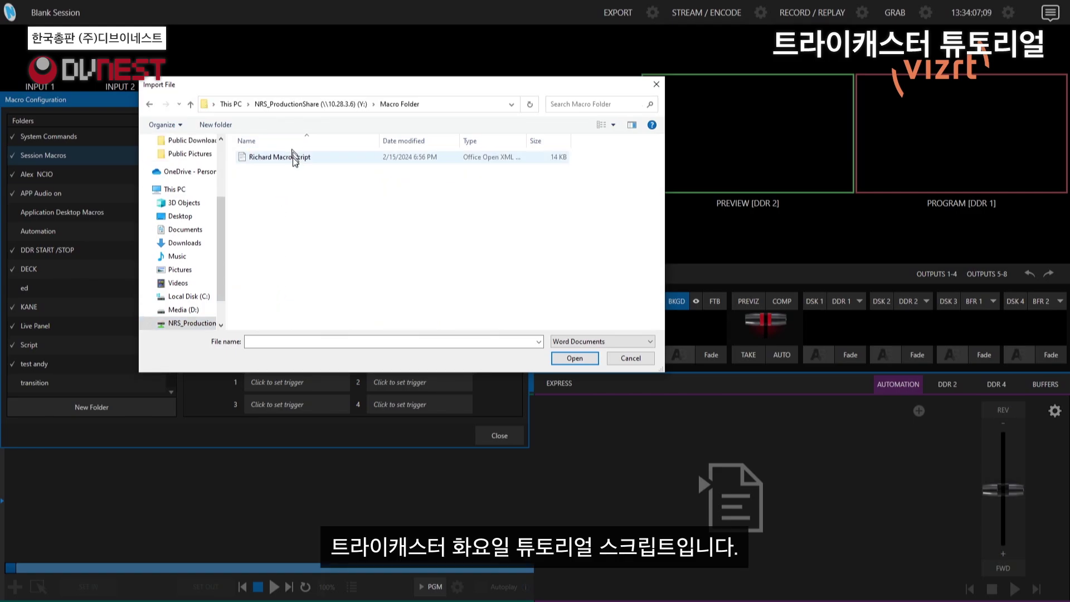
left_click(574, 358)
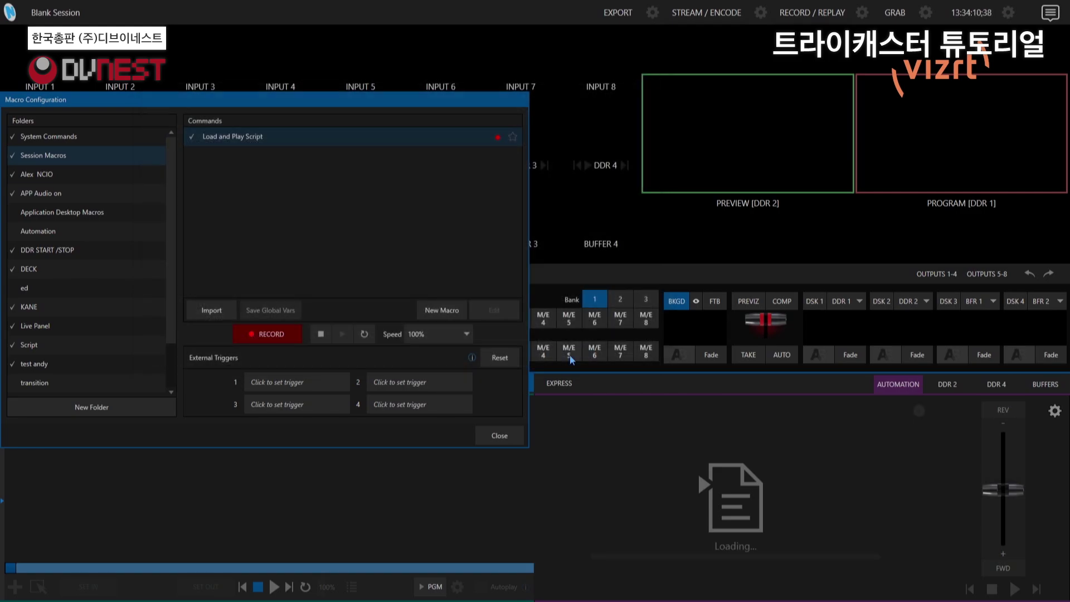
- Play the prompter script, stop recording, and clear the script from Automation
left_click(1015, 589)
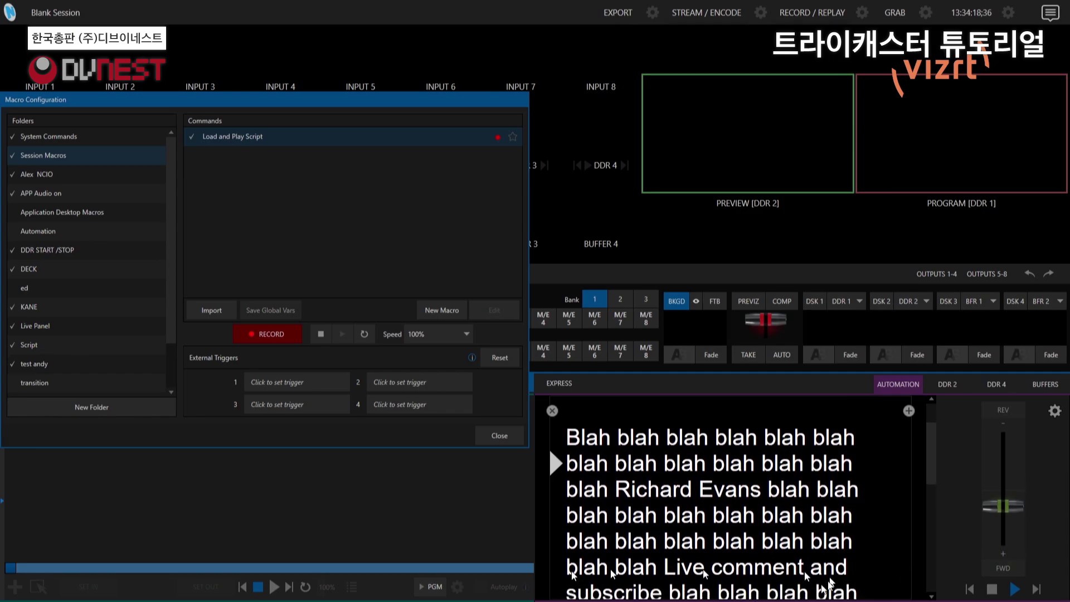
left_click(264, 332)
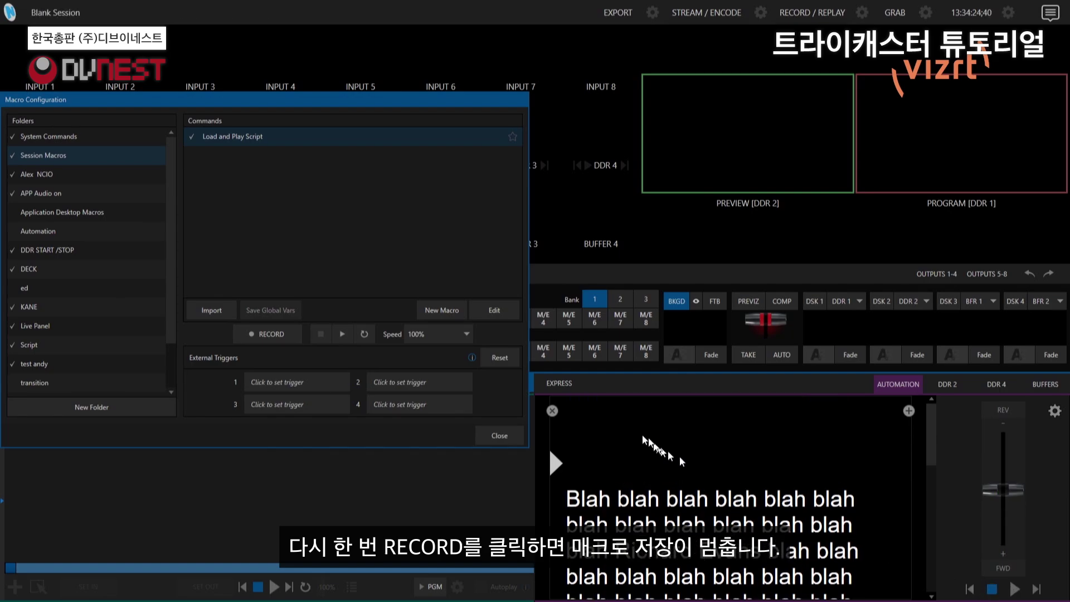
left_click(553, 410)
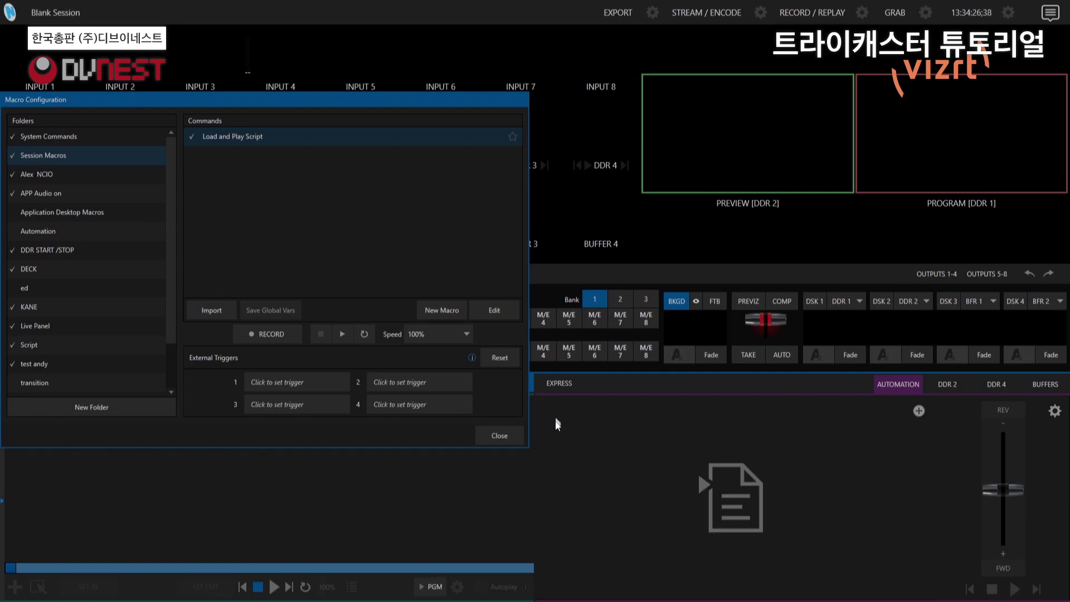
left_click(496, 312)
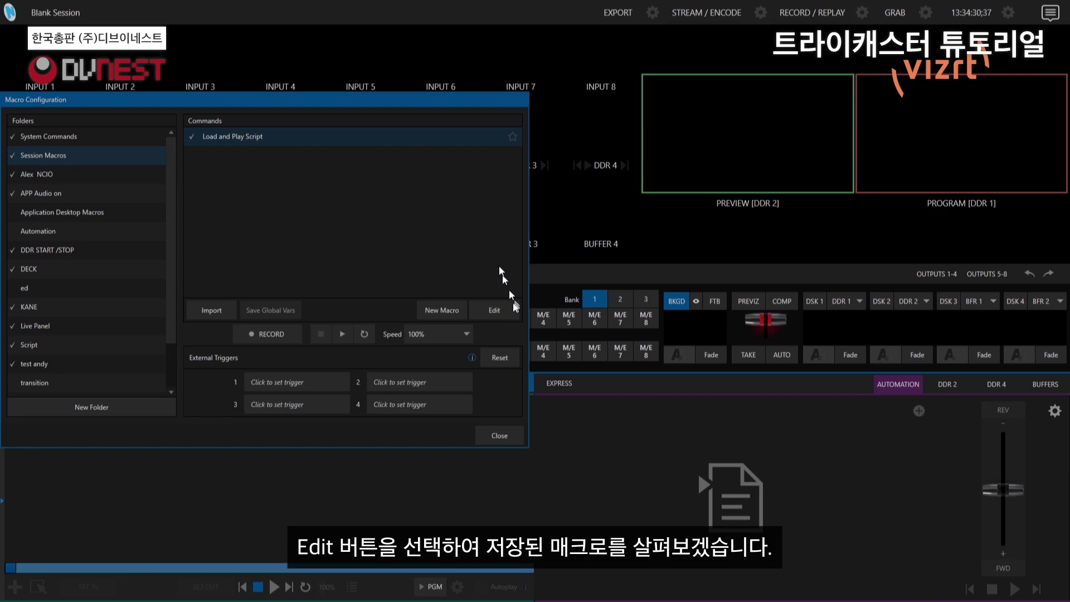
left_click(498, 310)
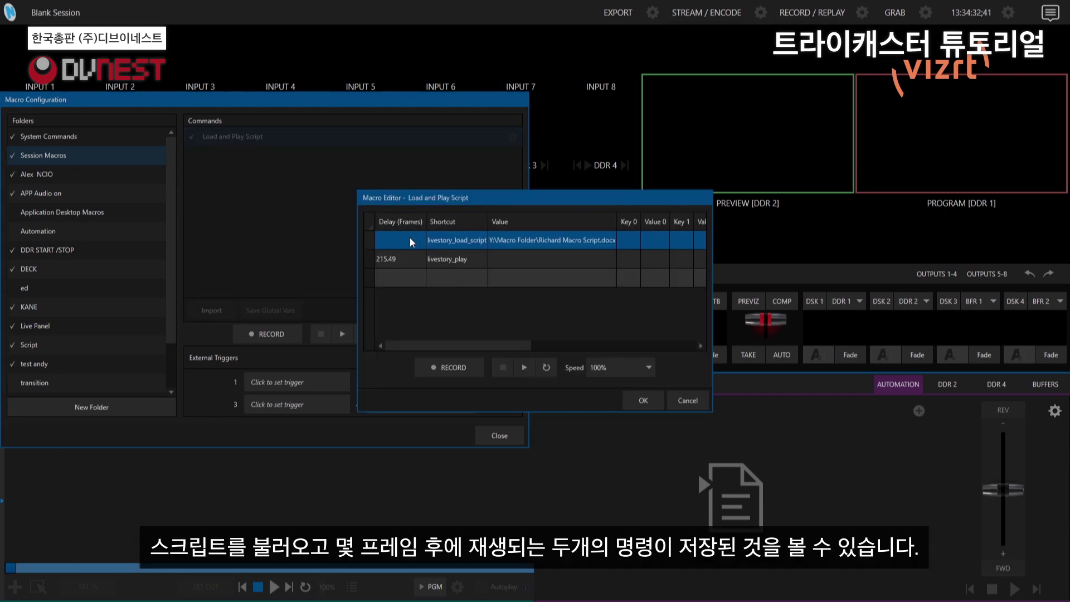
left_click(457, 244)
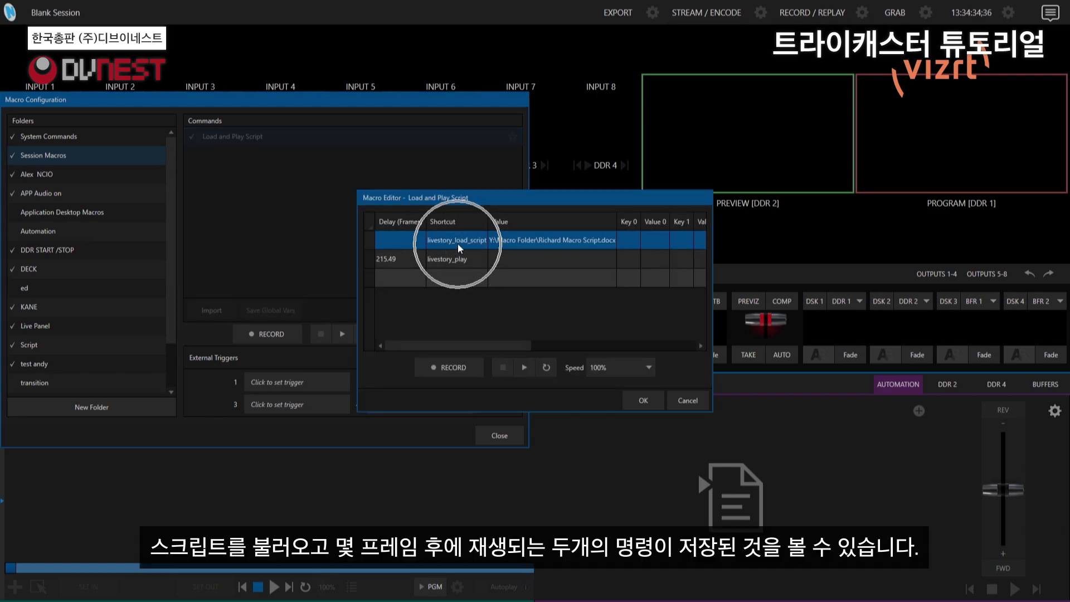
left_click(403, 258)
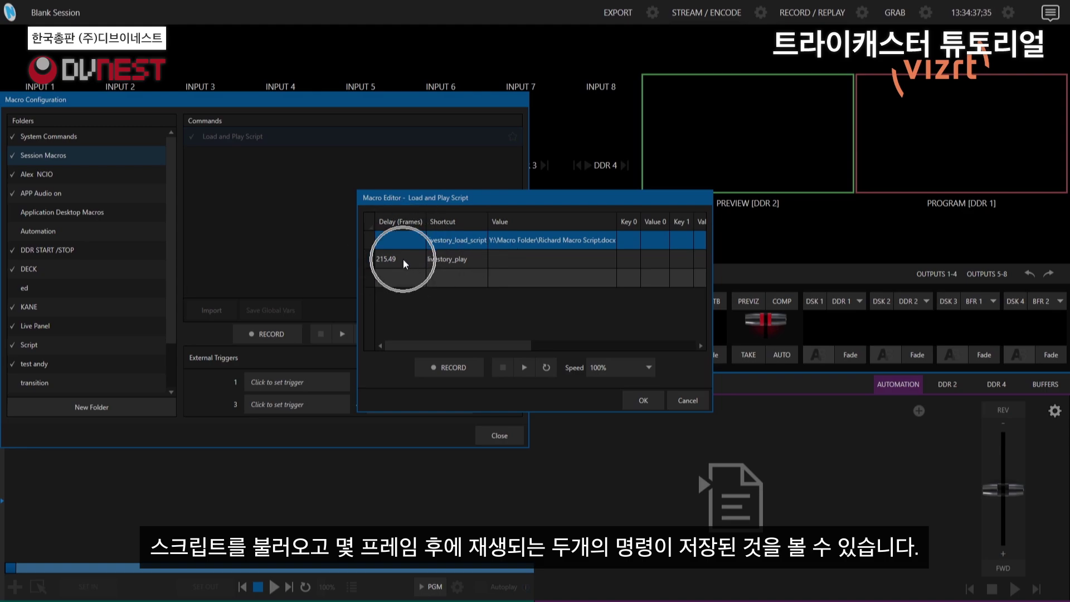
left_click(638, 400)
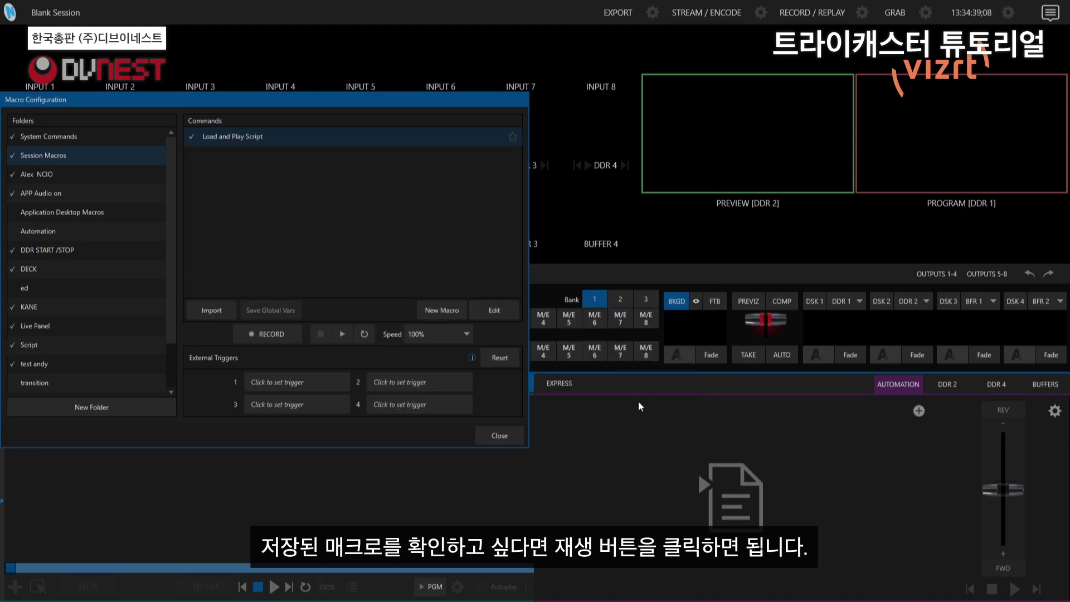
- Run Load and Play Script, stop the teleprompter playback, and unload the script
left_click(343, 332)
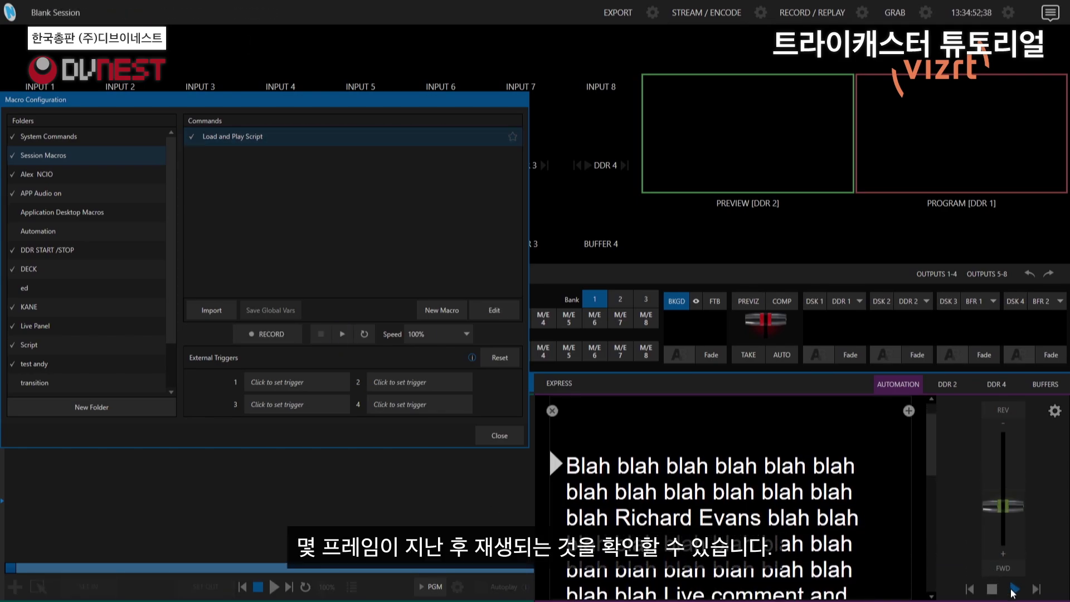
left_click(991, 589)
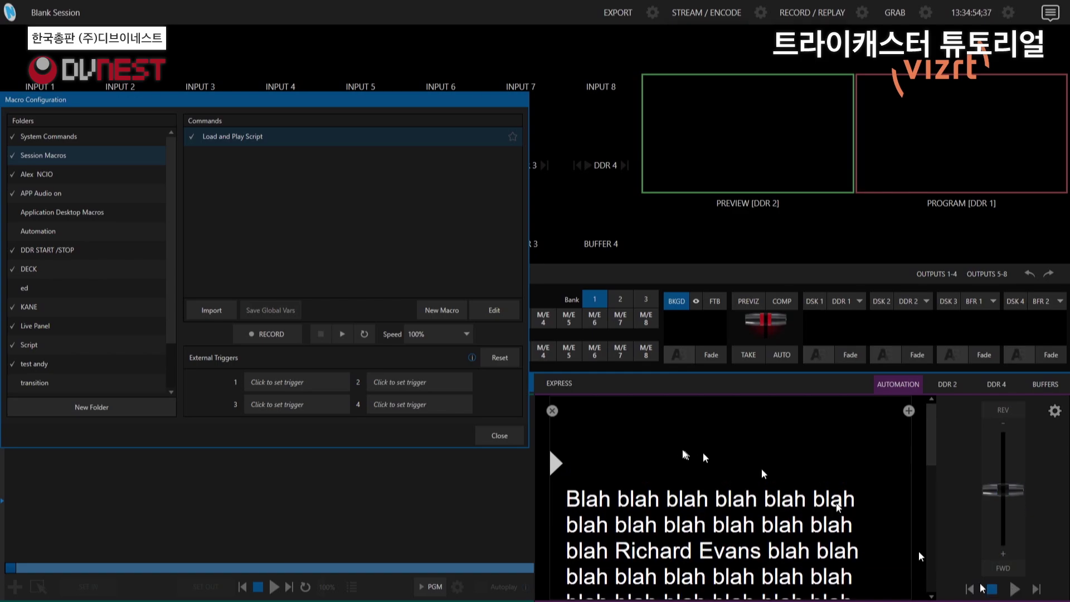
left_click(552, 410)
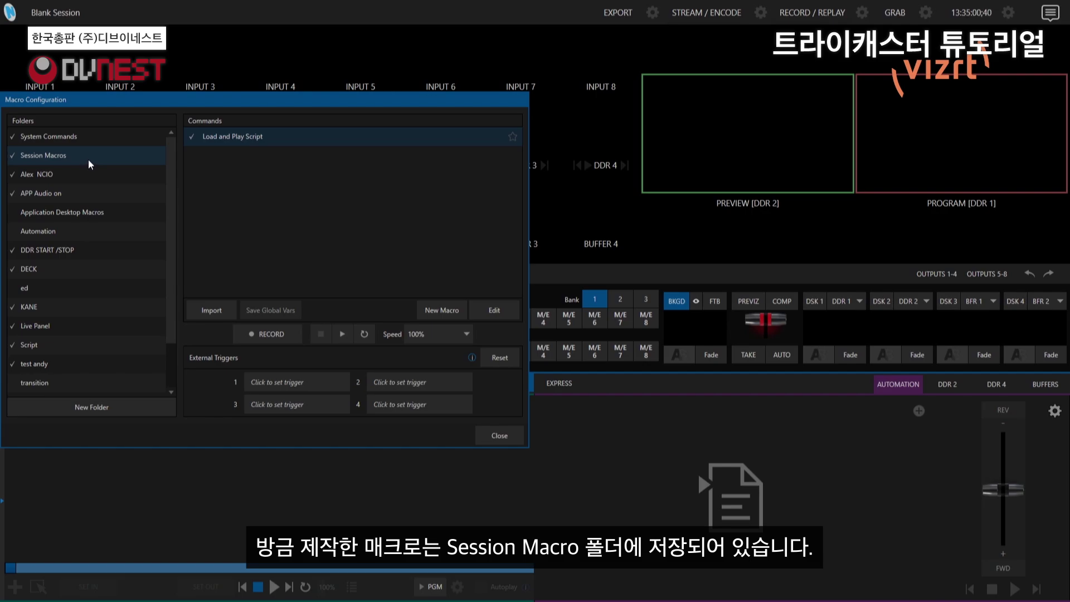
- Copy the Load and Play Script macro and paste it into Blank Session Macros
right_click(286, 142)
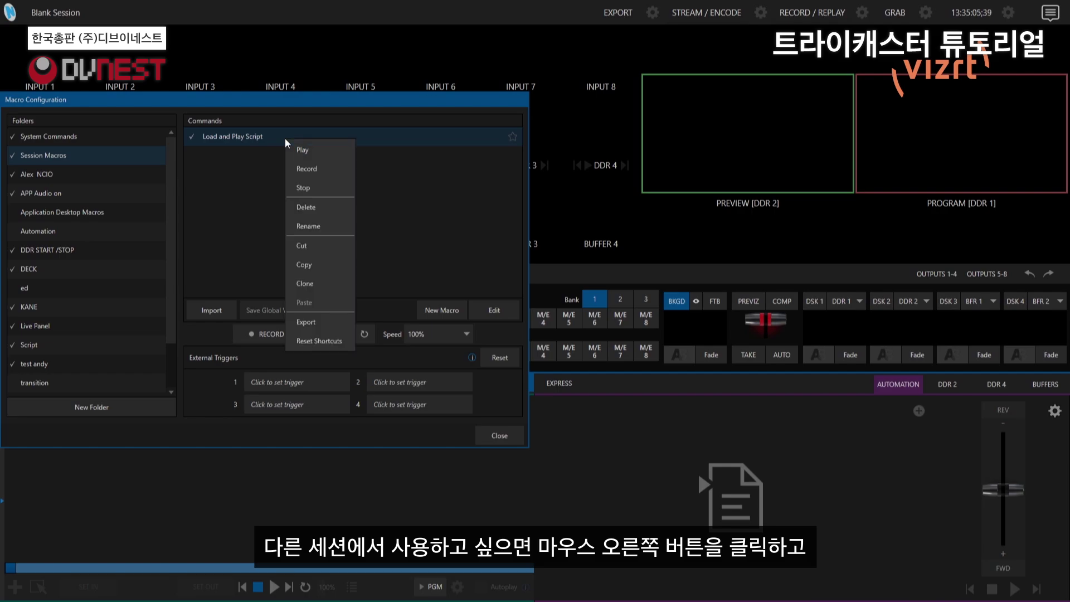
left_click(320, 266)
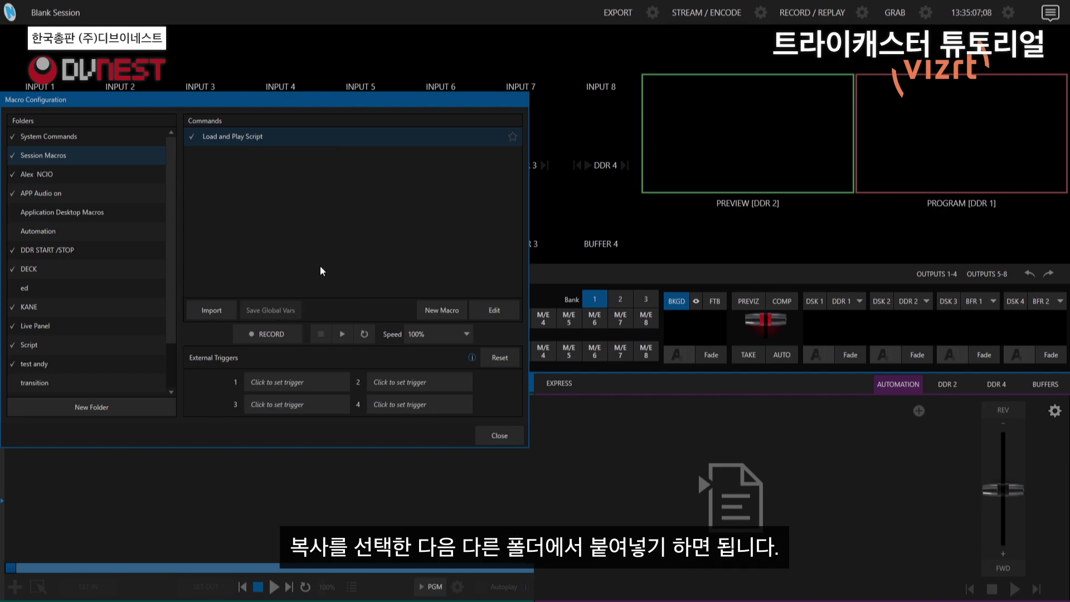
scroll(75, 346, "down", 3)
left_click(65, 346)
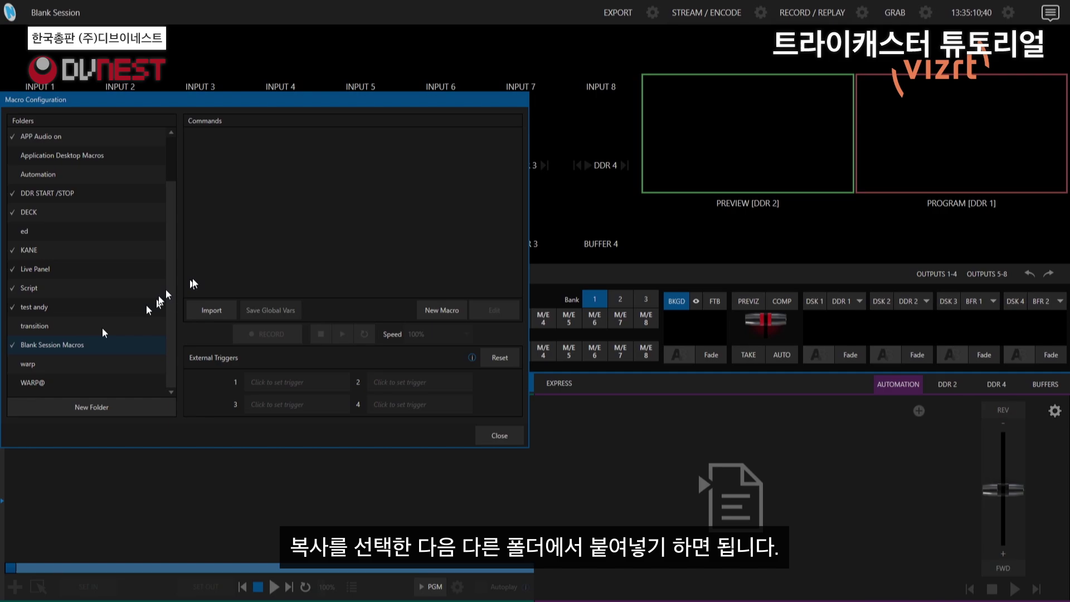
right_click(352, 225)
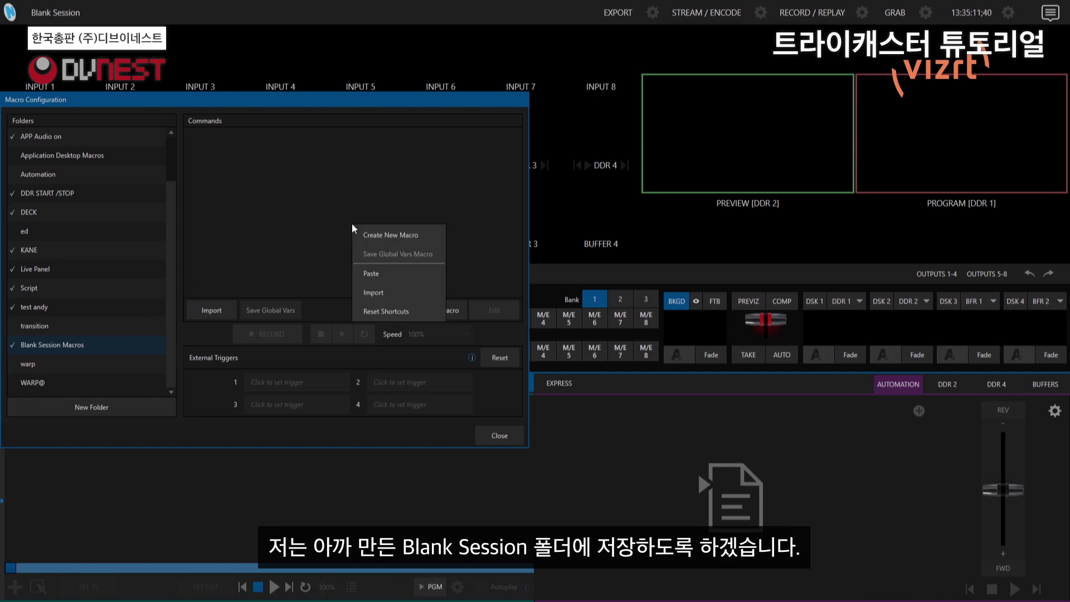
left_click(369, 273)
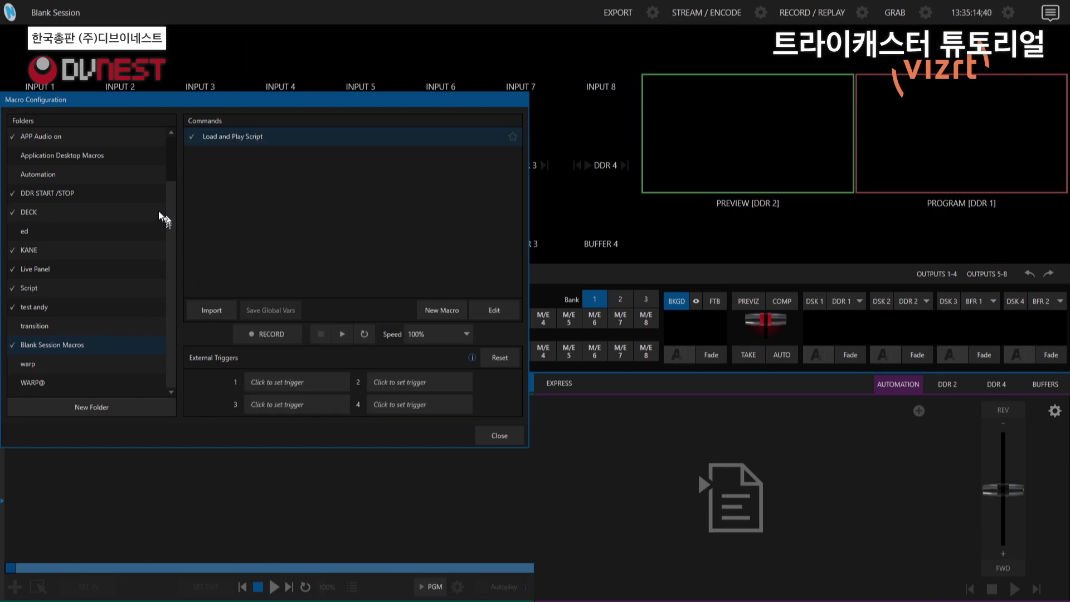
- Back in Session Macros, run Load and Play Script and arm its external trigger 1 slot
scroll(103, 223, "up", 3)
left_click(81, 155)
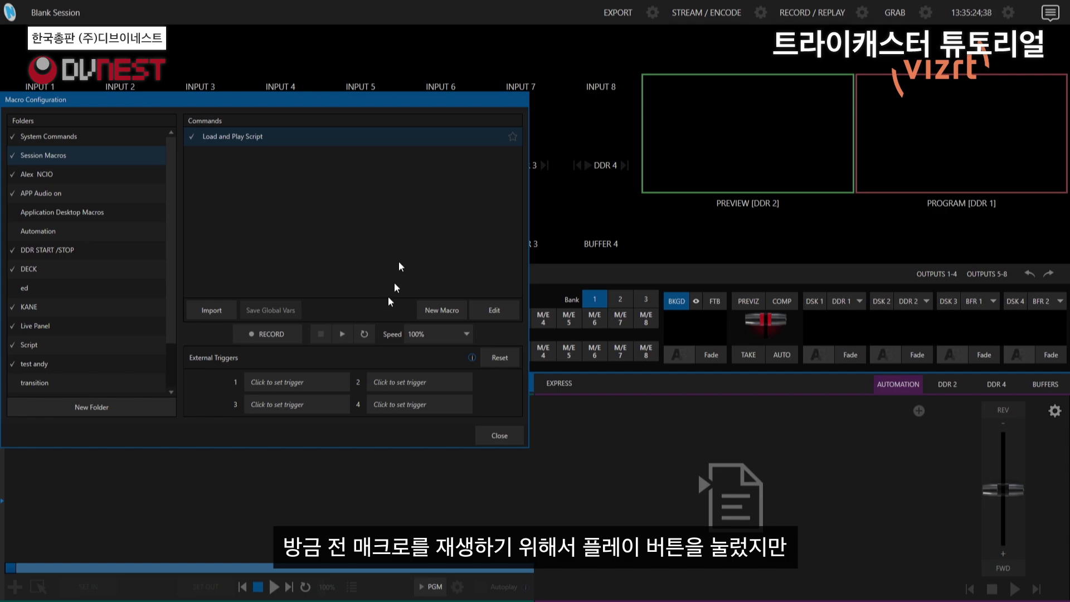
left_click(340, 335)
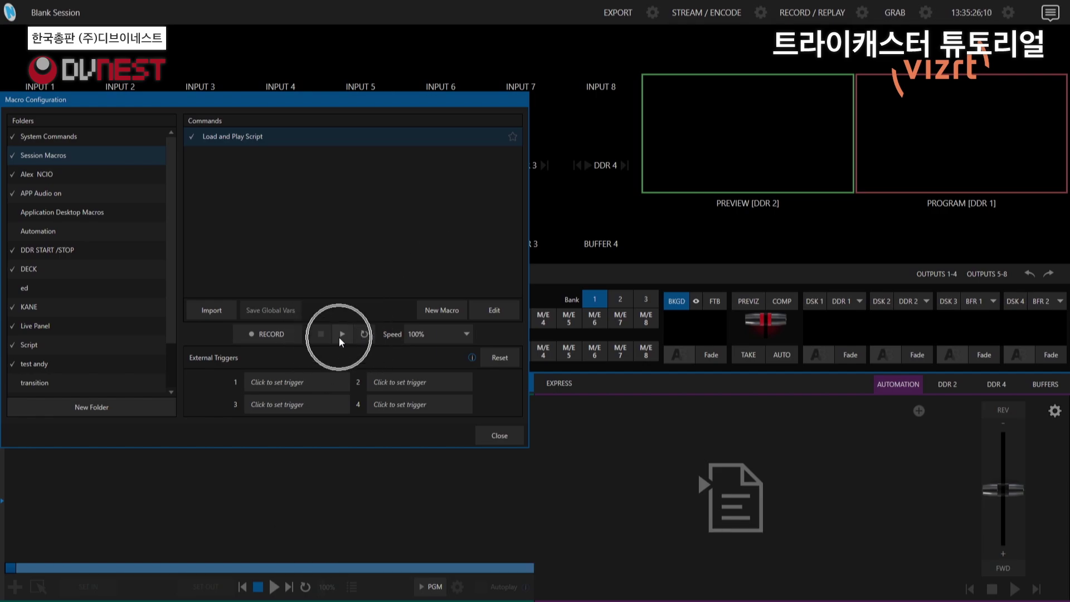
left_click(298, 384)
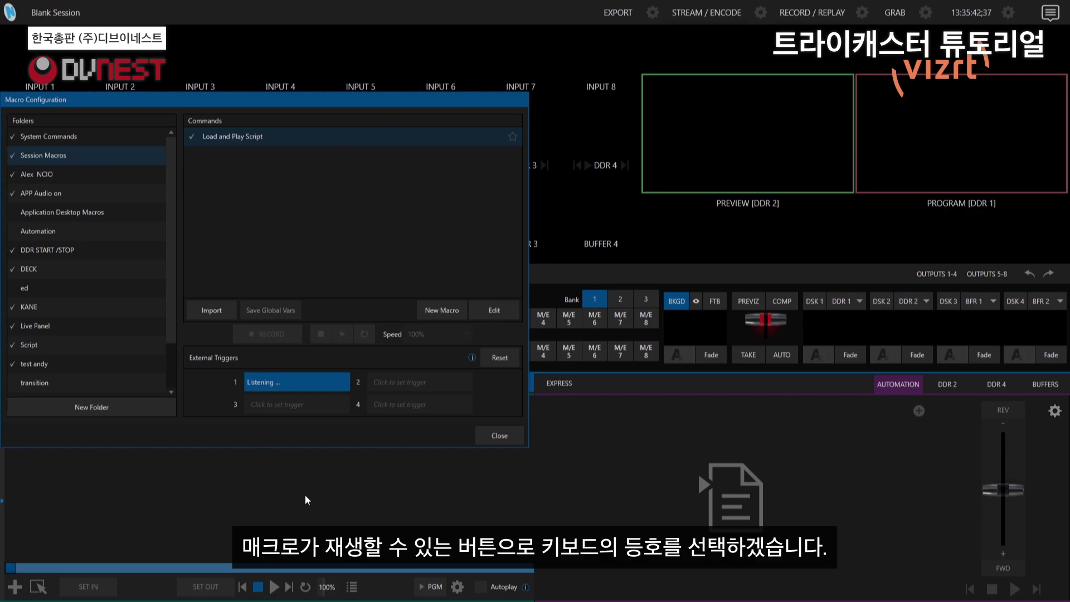
- Assign the = key as external trigger 1, then open the System Commands folder
key("equal")
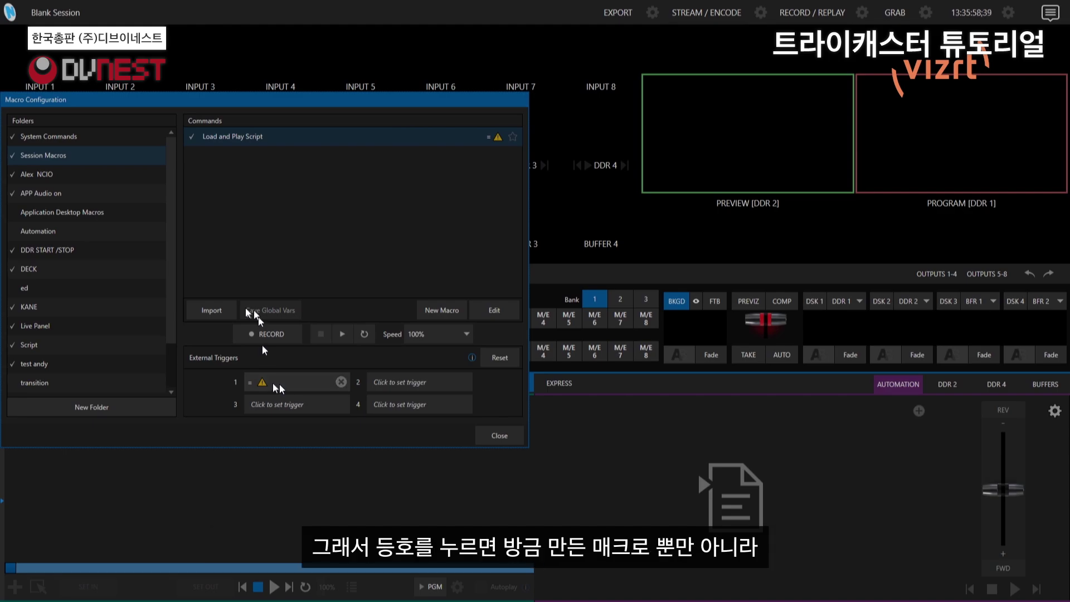
left_click(317, 383)
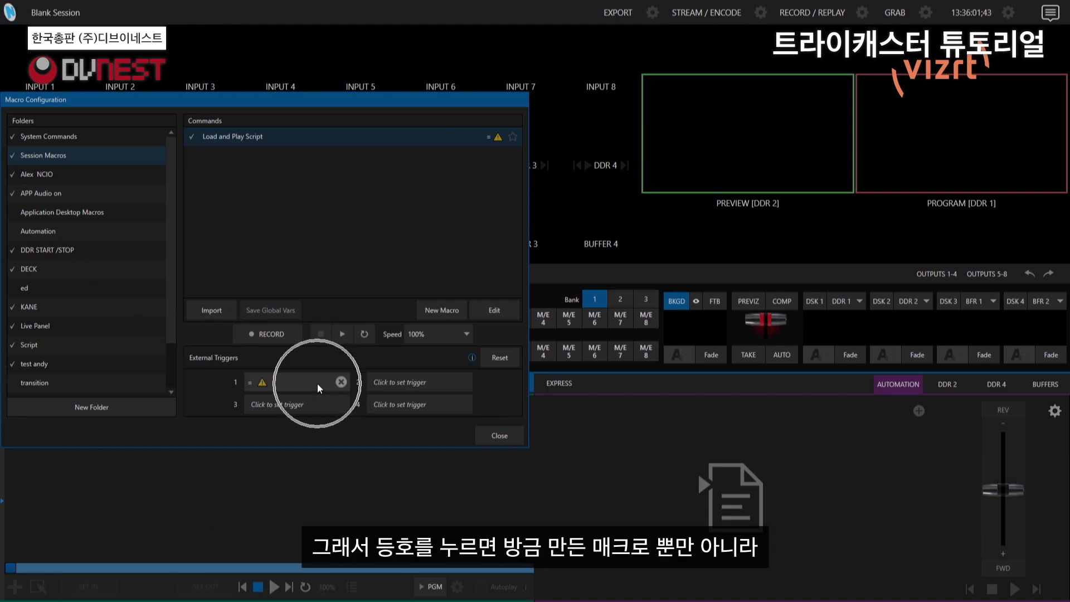
left_click(99, 135)
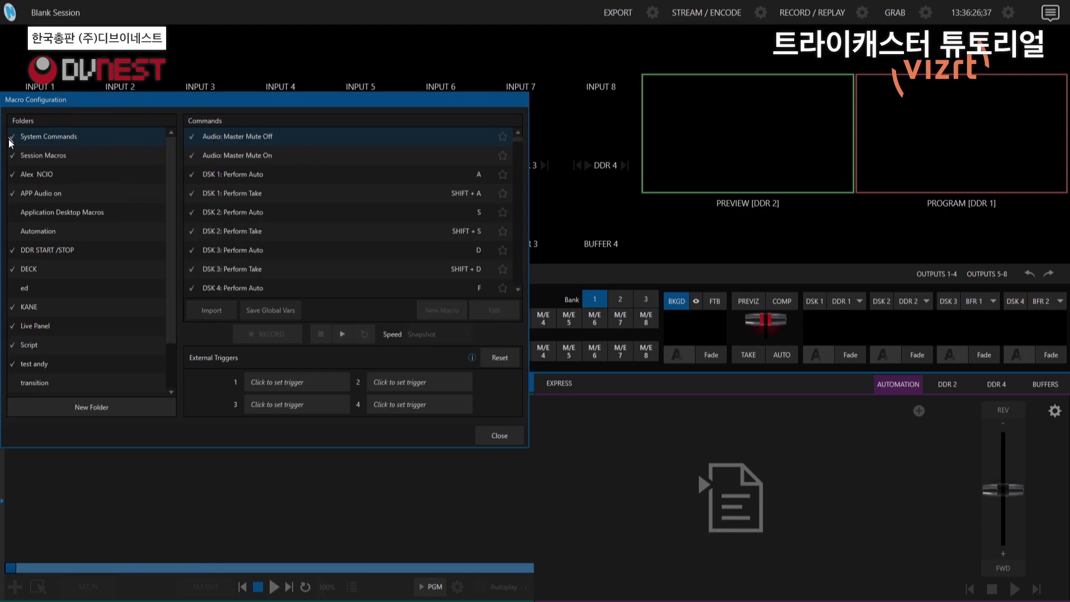
- Find PRV Row: Set Index 12, toggle it off and back on, then return to Session Macros
left_click_drag(518, 146, 480, 252)
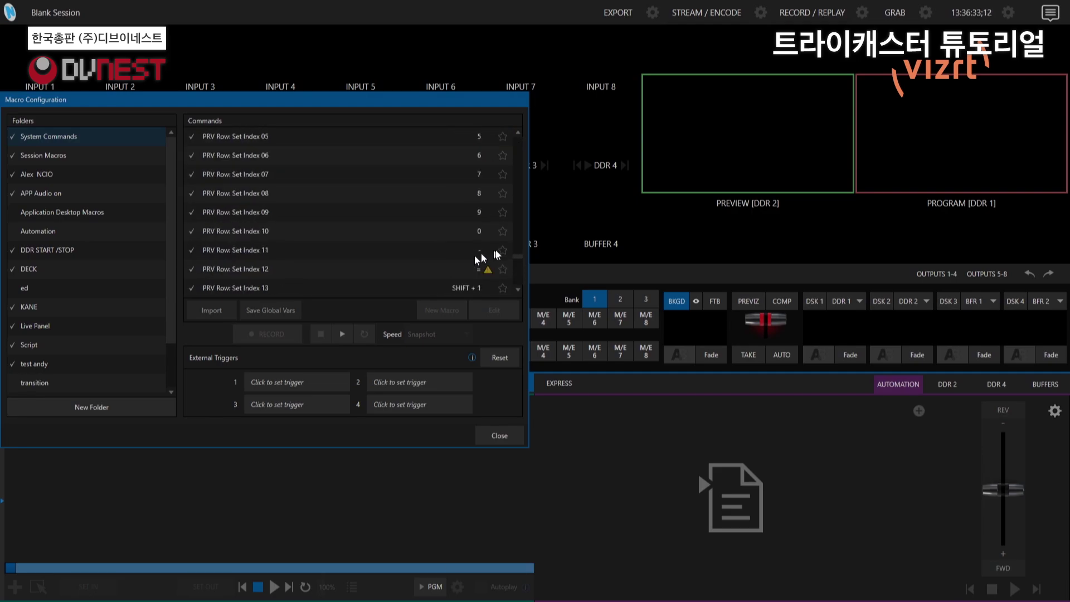
left_click(289, 268)
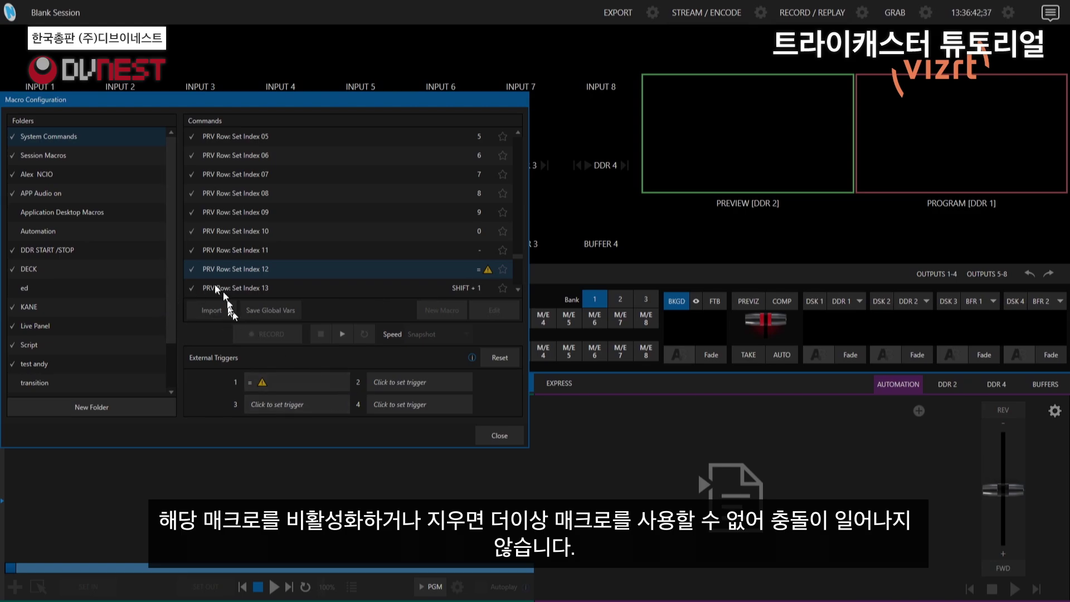
left_click(192, 270)
left_click(195, 268)
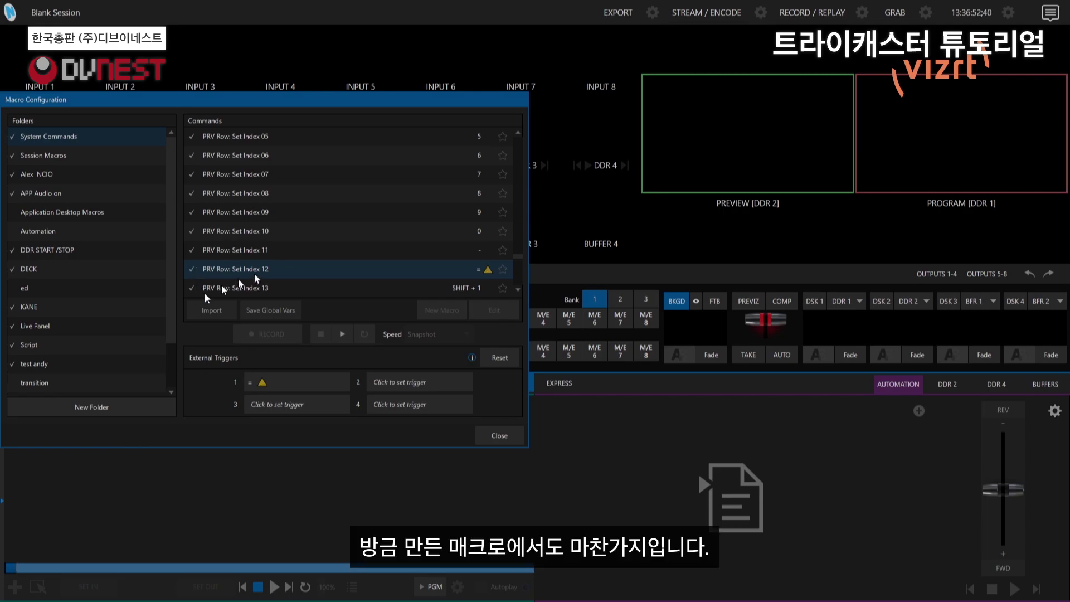
left_click(96, 157)
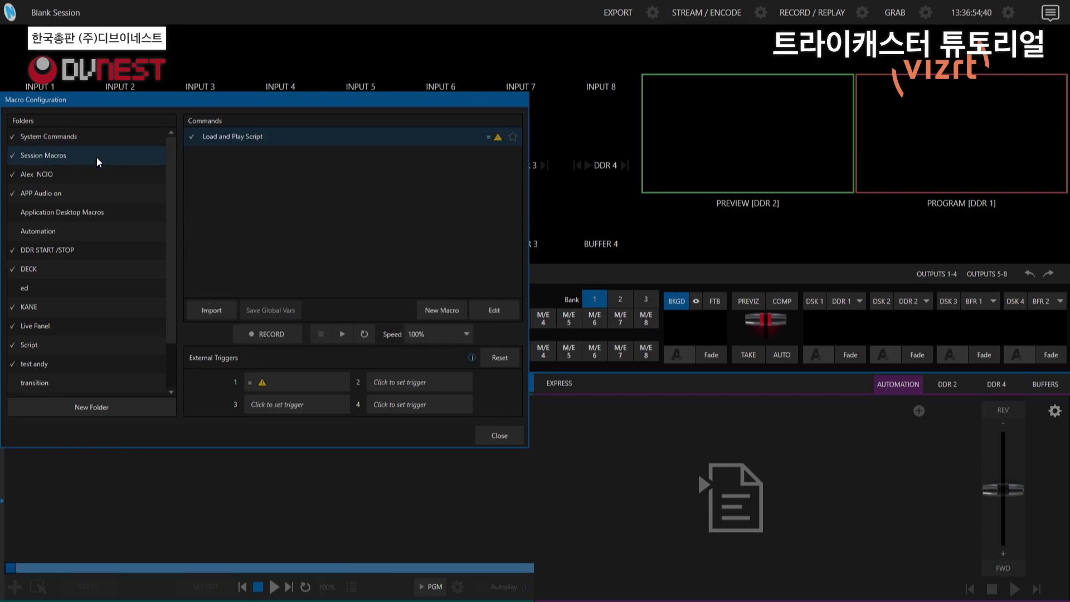
- Toggle Load and Play Script off and on, delete its = key trigger 1, and close Macro Configuration
left_click(190, 137)
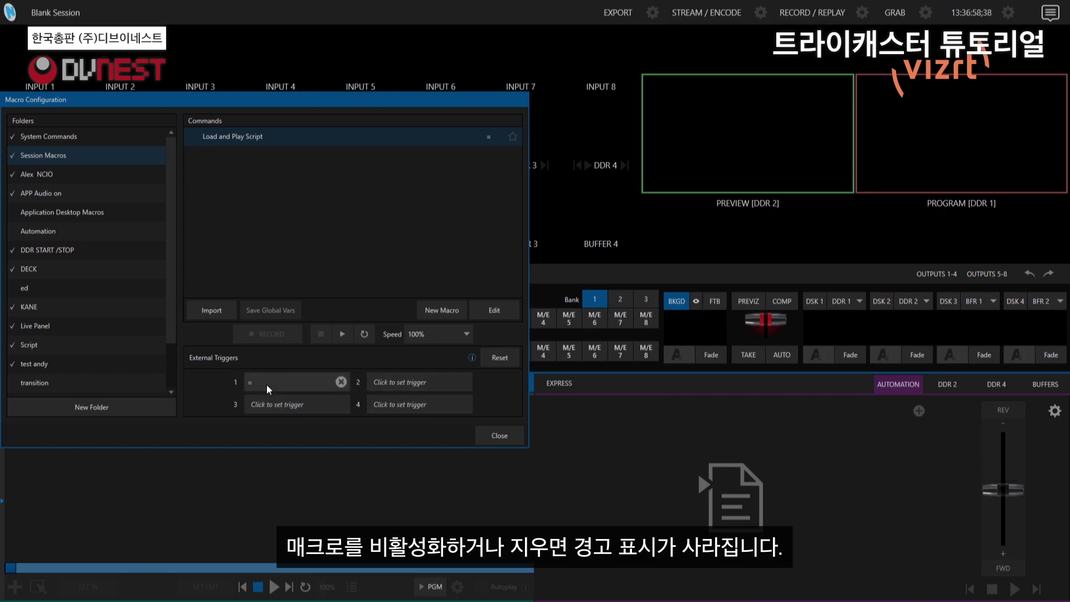
left_click(195, 137)
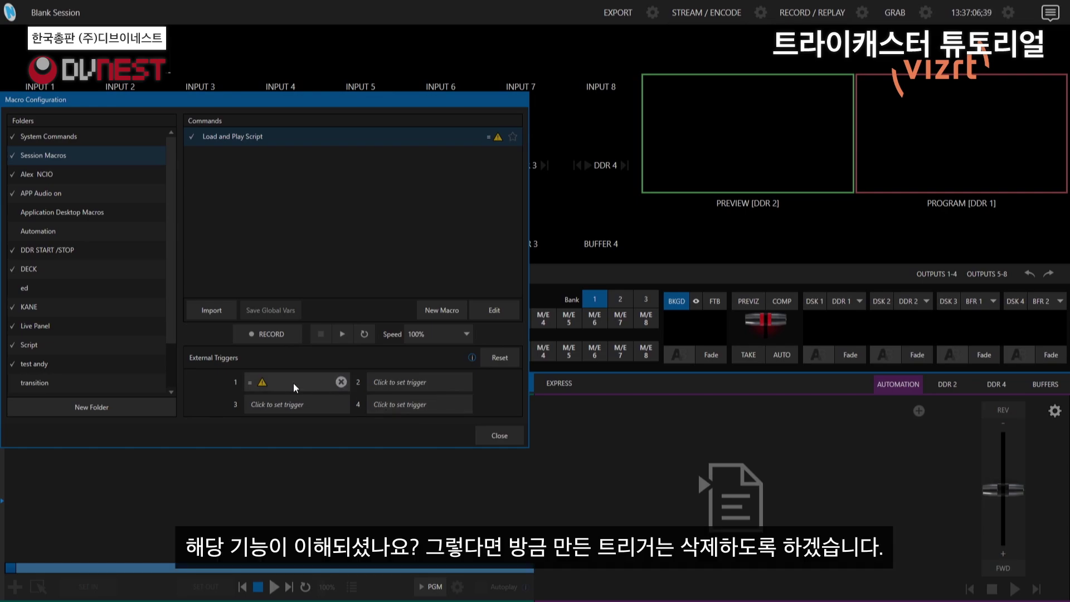
left_click(342, 380)
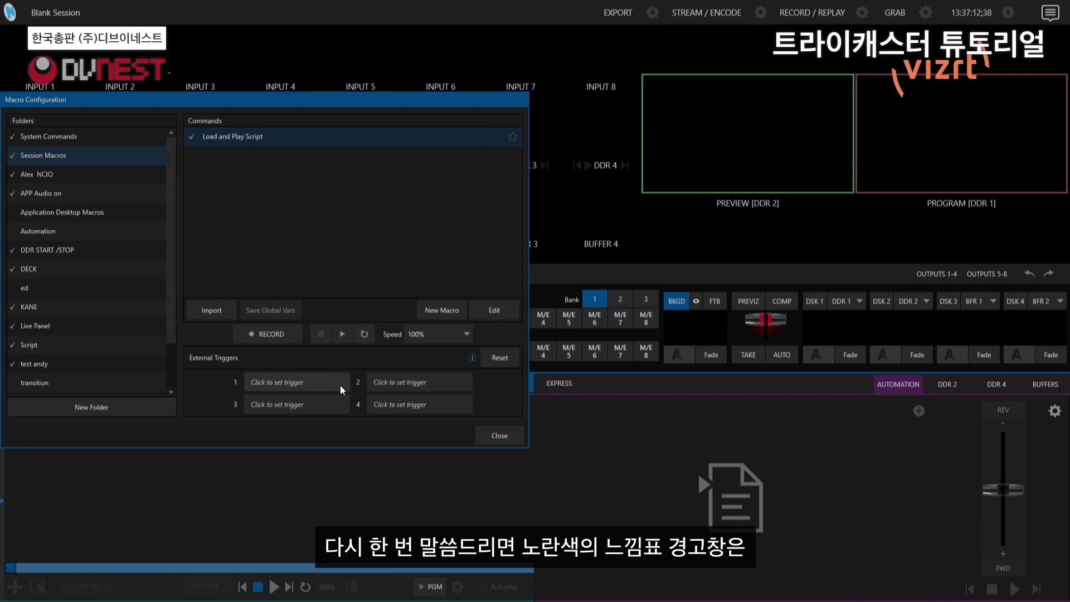
left_click(493, 436)
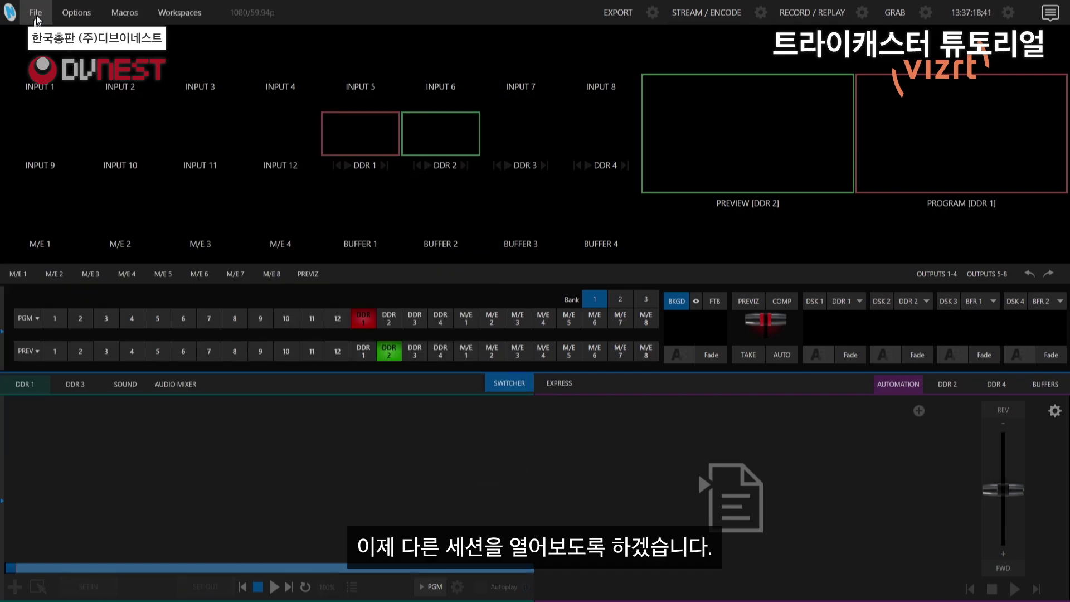
- Leave the Blank Session through File > Exit and confirm the prompt
left_click(36, 12)
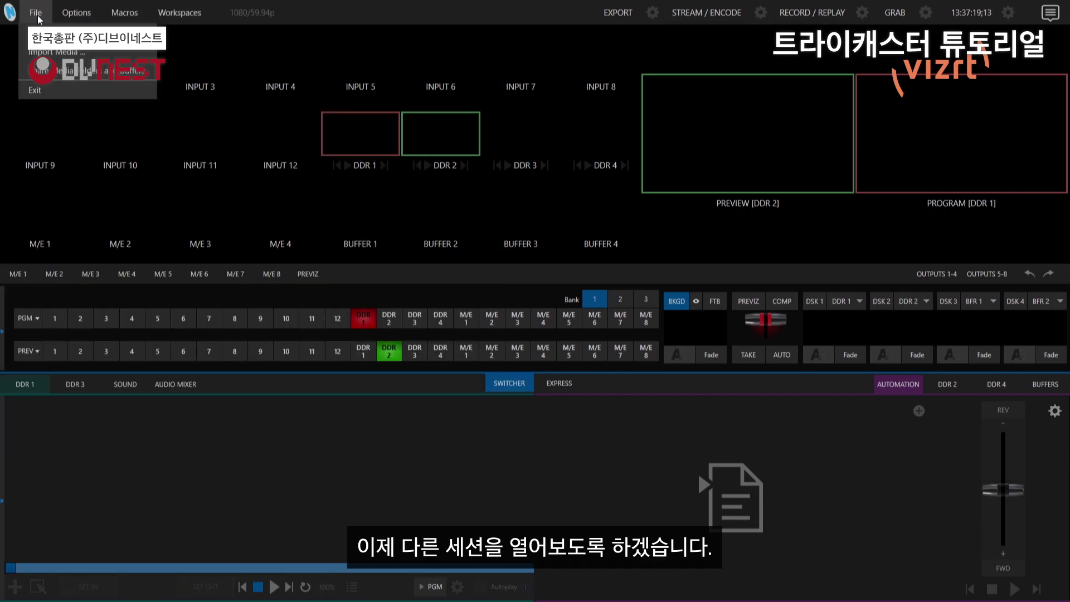
left_click(59, 89)
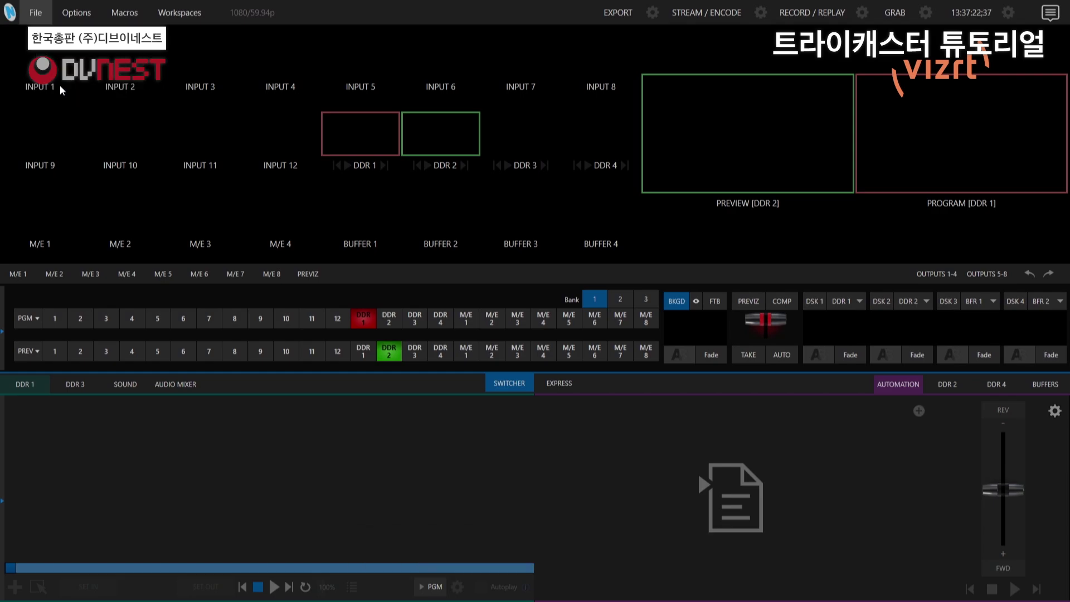
left_click(595, 346)
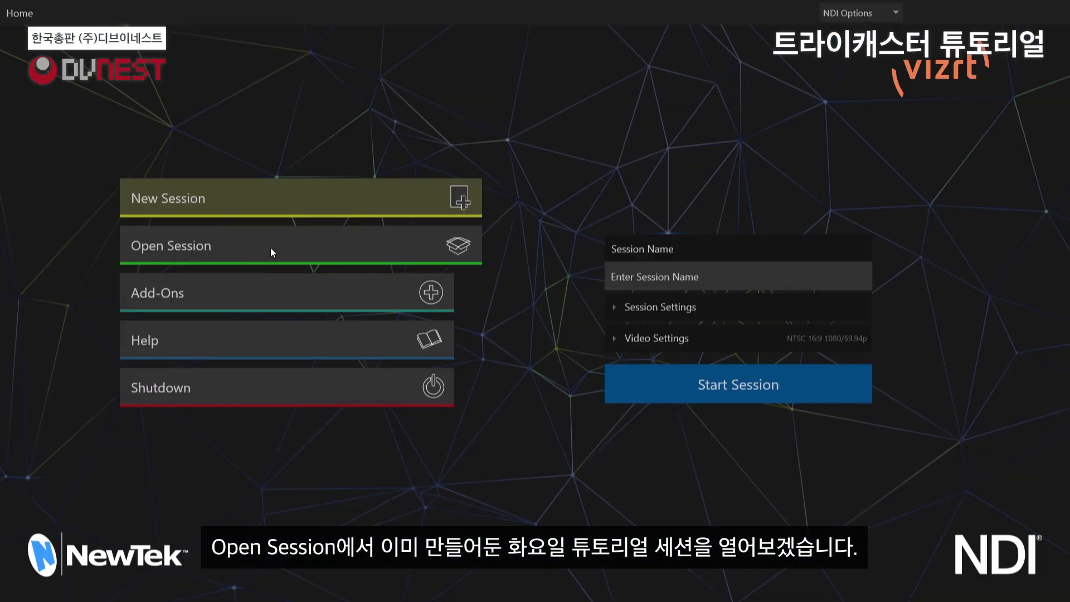
- Open the Tuesday Tutorial session from the list of existing sessions
left_click(269, 246)
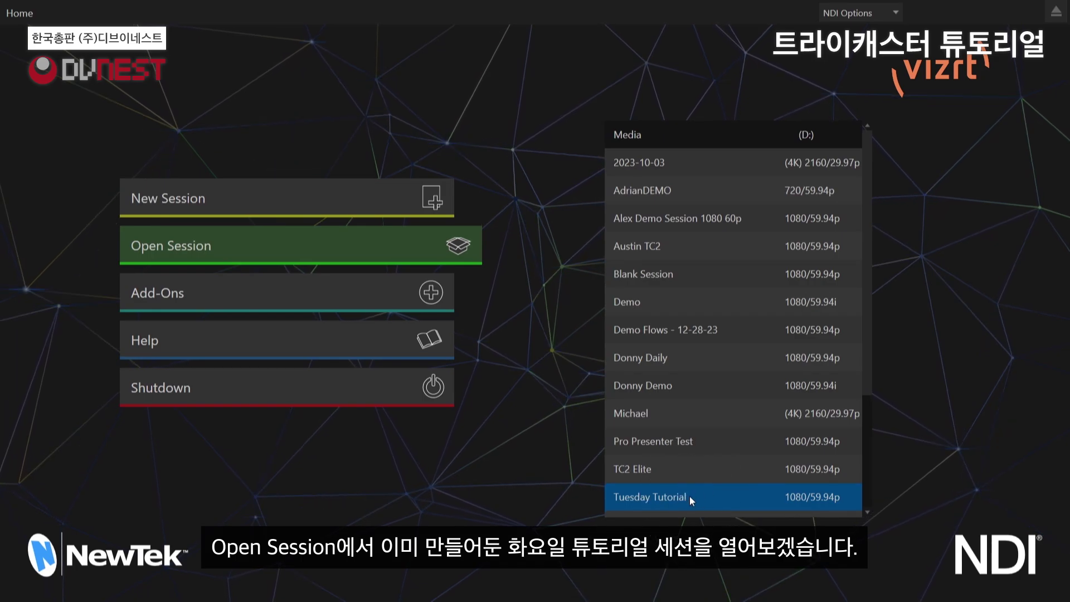
left_click(719, 496)
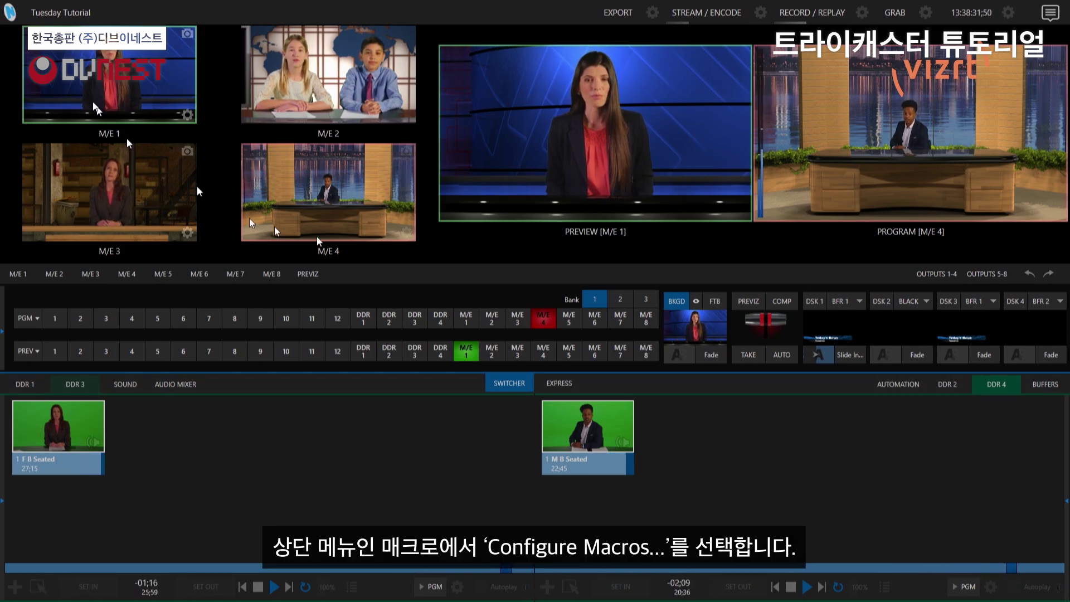
- Open Macros > Configure Macros and view the Blank Session Macros, then Session Macros folders
left_click(128, 13)
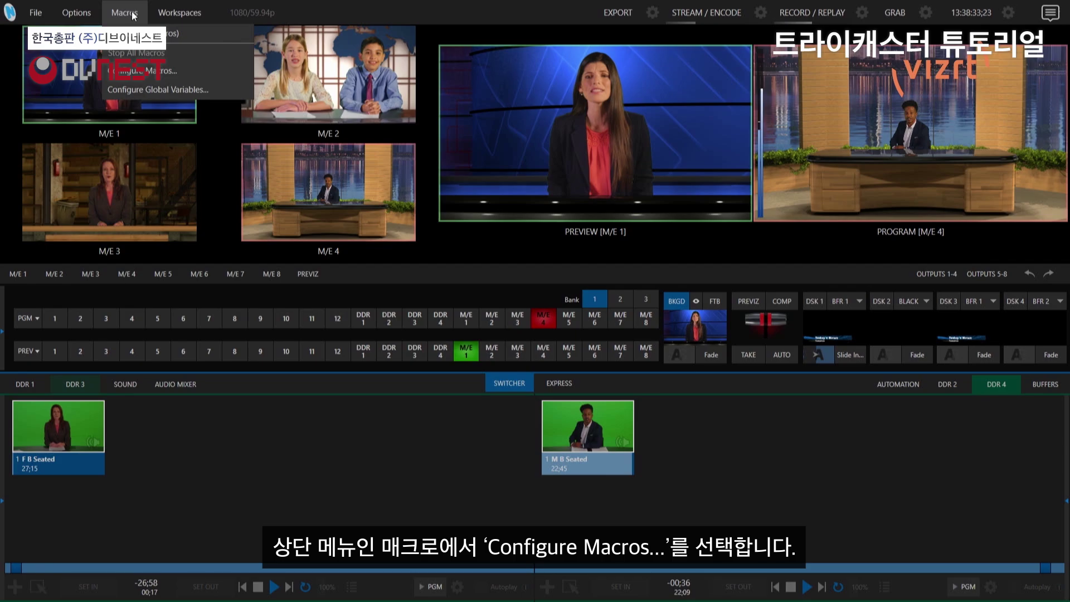
left_click(147, 72)
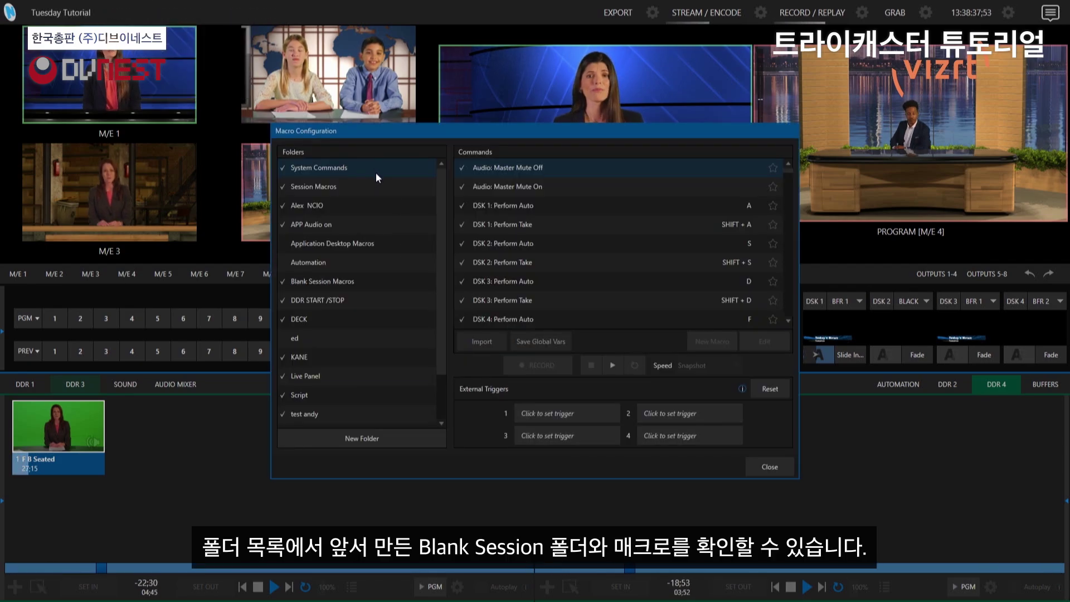
left_click(357, 284)
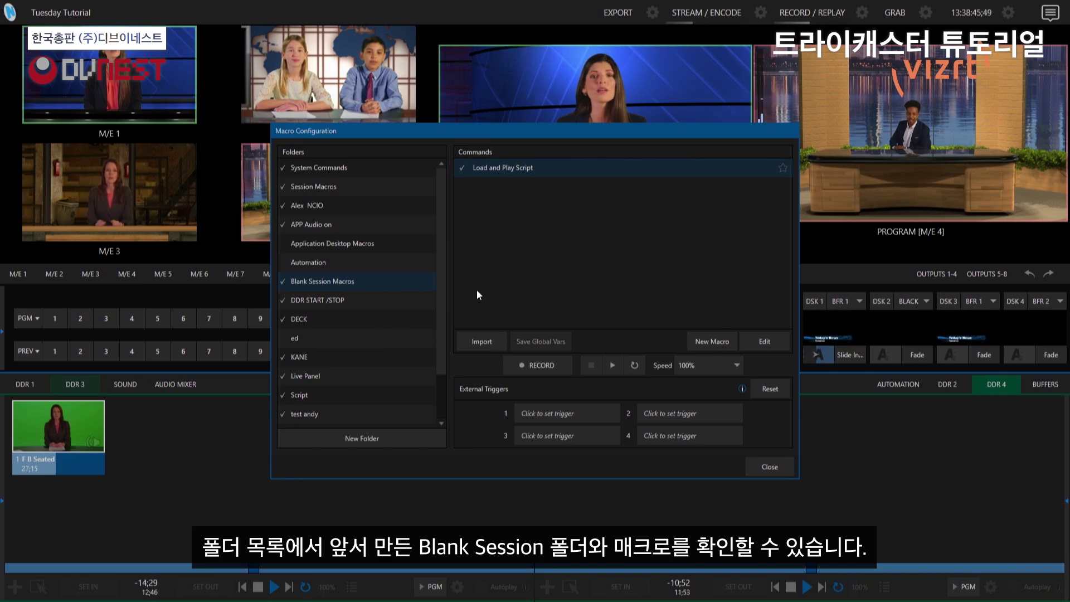
left_click(361, 186)
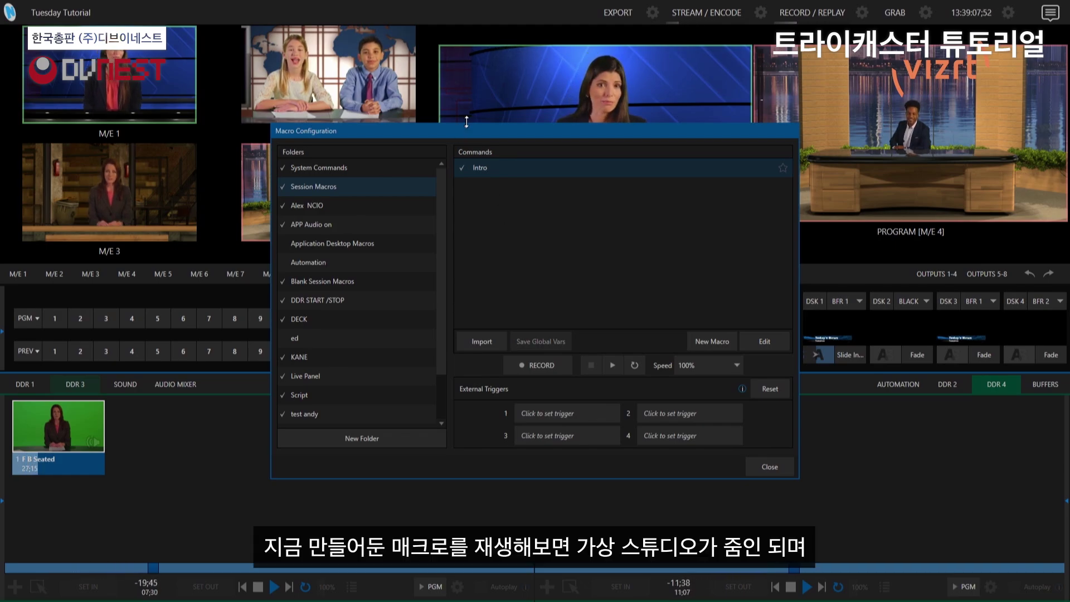
- Move the Macro Configuration window aside and play the Intro macro
left_click_drag(482, 131, 296, 108)
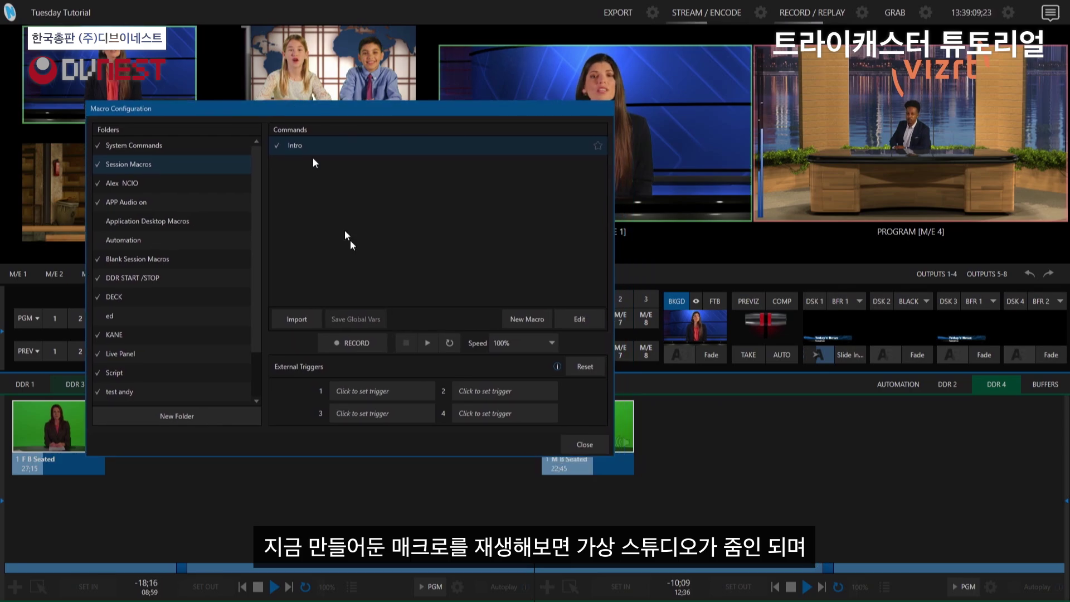
left_click(427, 343)
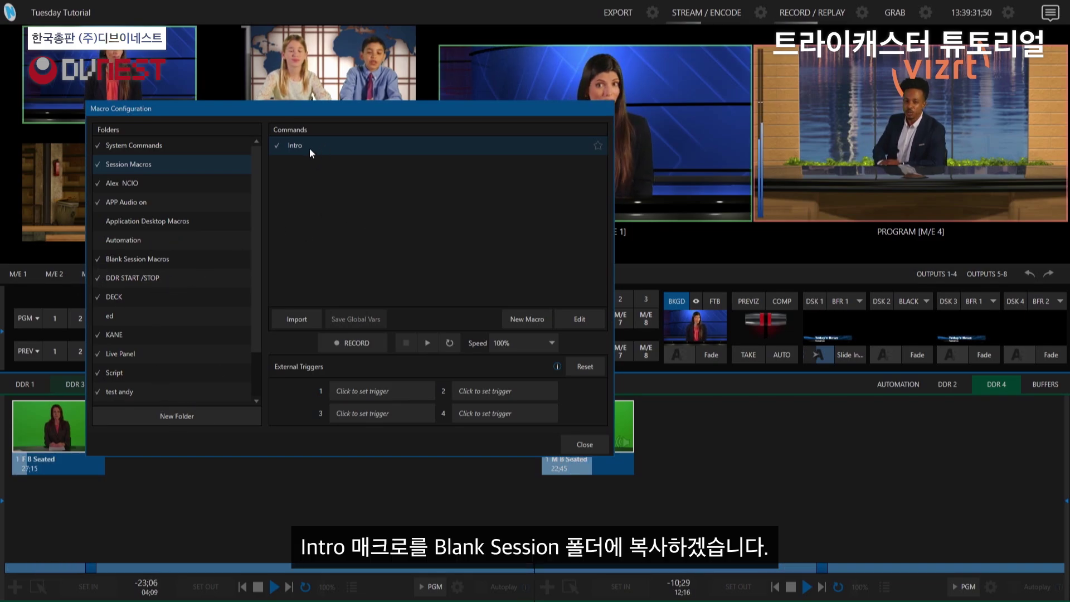
right_click(327, 146)
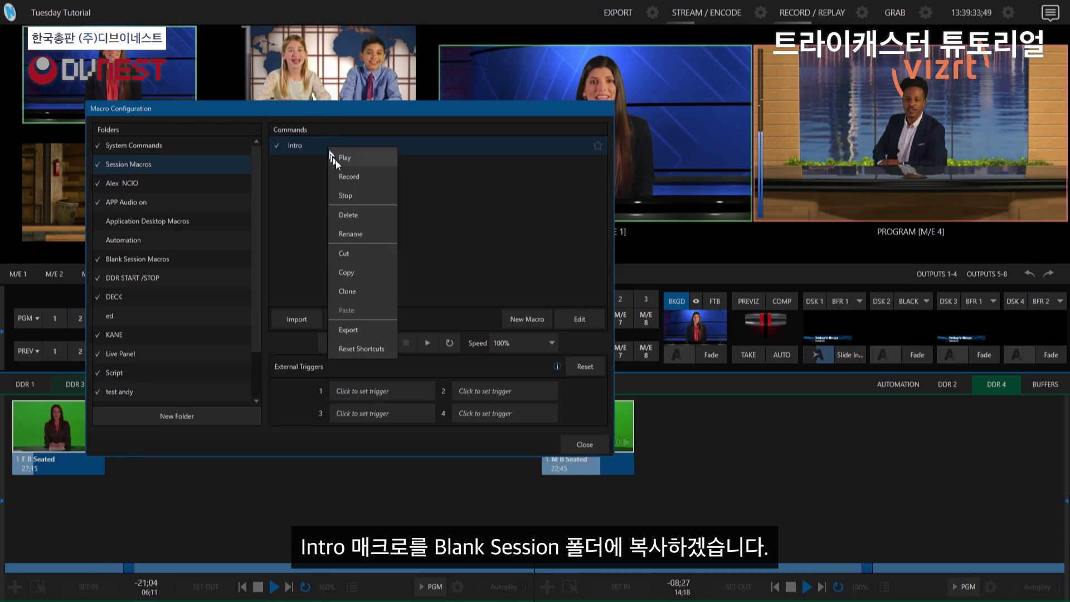
- Copy the Intro macro and paste it into the Blank Session Macros folder
left_click(356, 273)
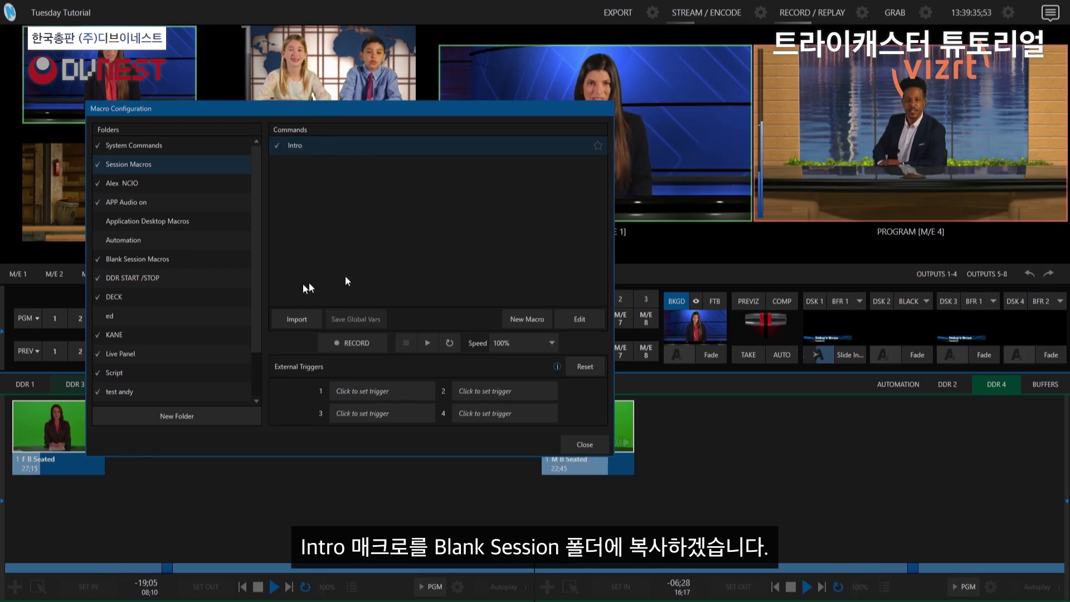
left_click(159, 258)
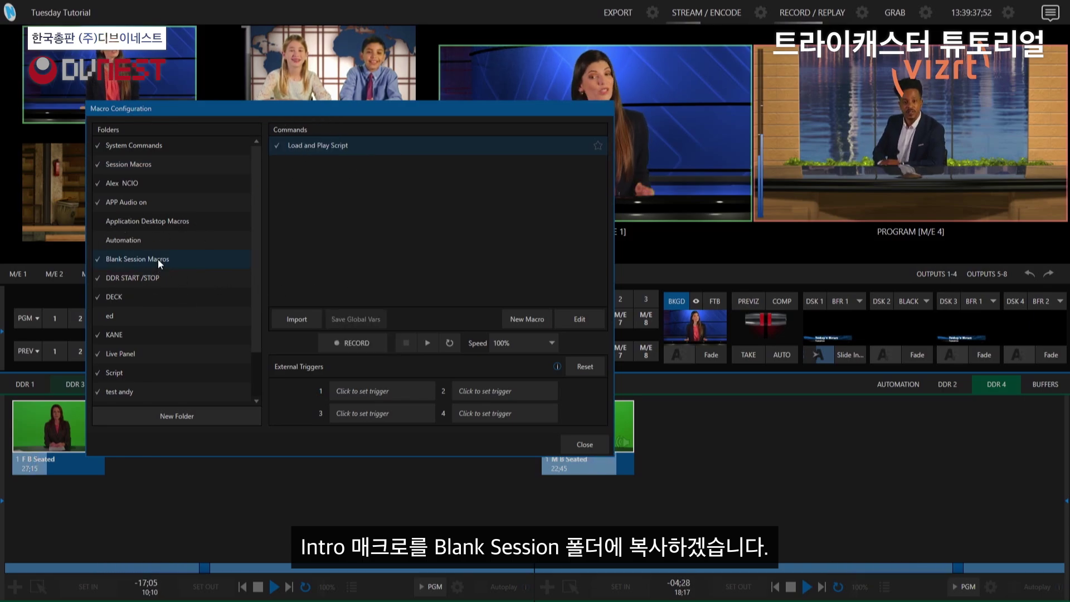
right_click(364, 239)
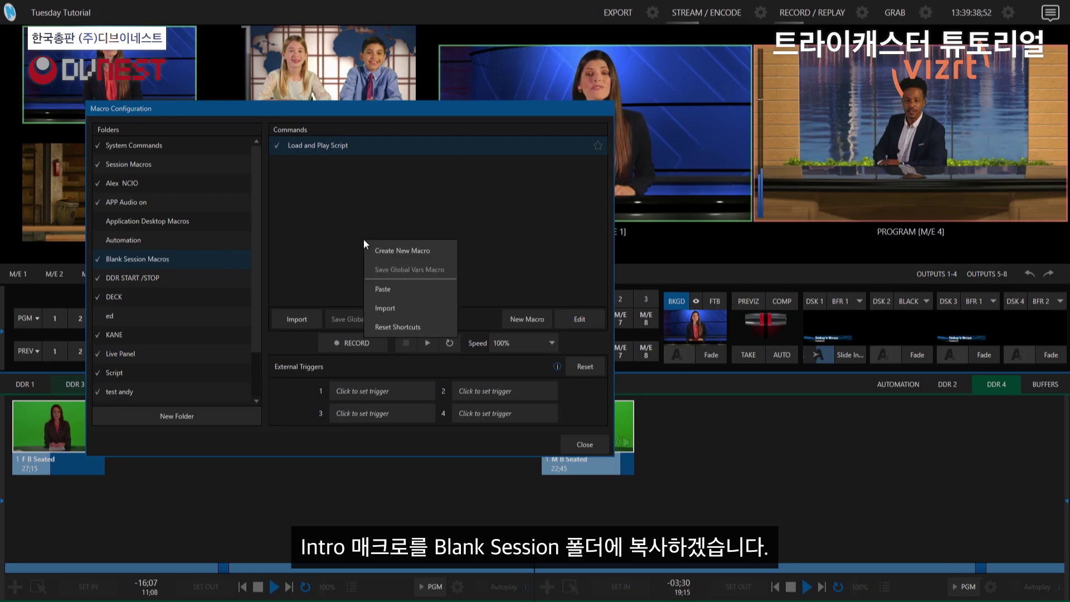
left_click(389, 289)
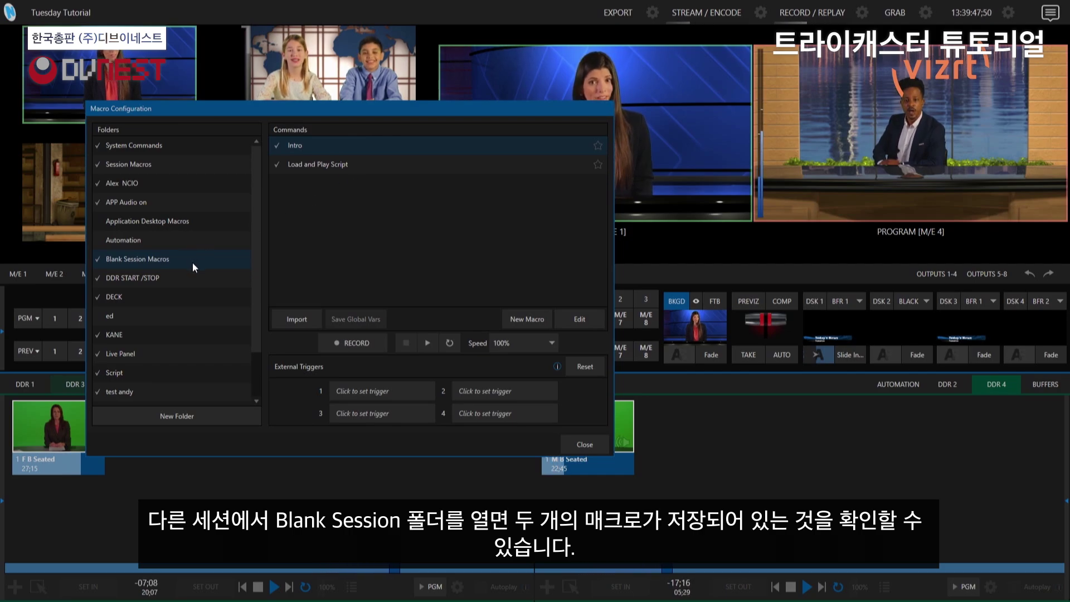
left_click(359, 160)
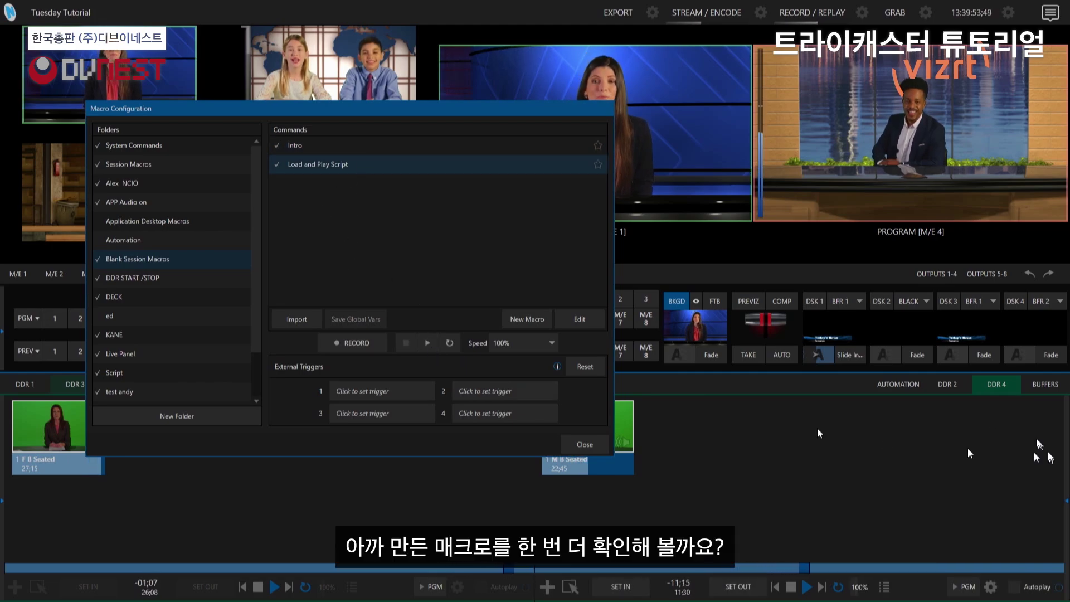
- Play Load and Play Script with the Automation panel showing, then stop the prompter script
left_click(908, 383)
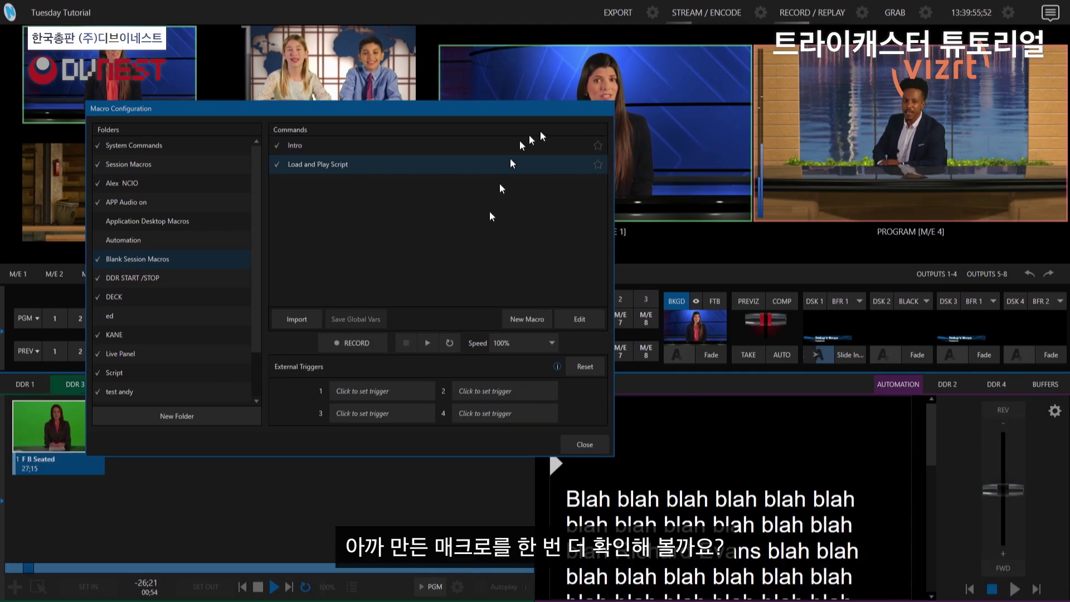
left_click_drag(537, 106, 462, 101)
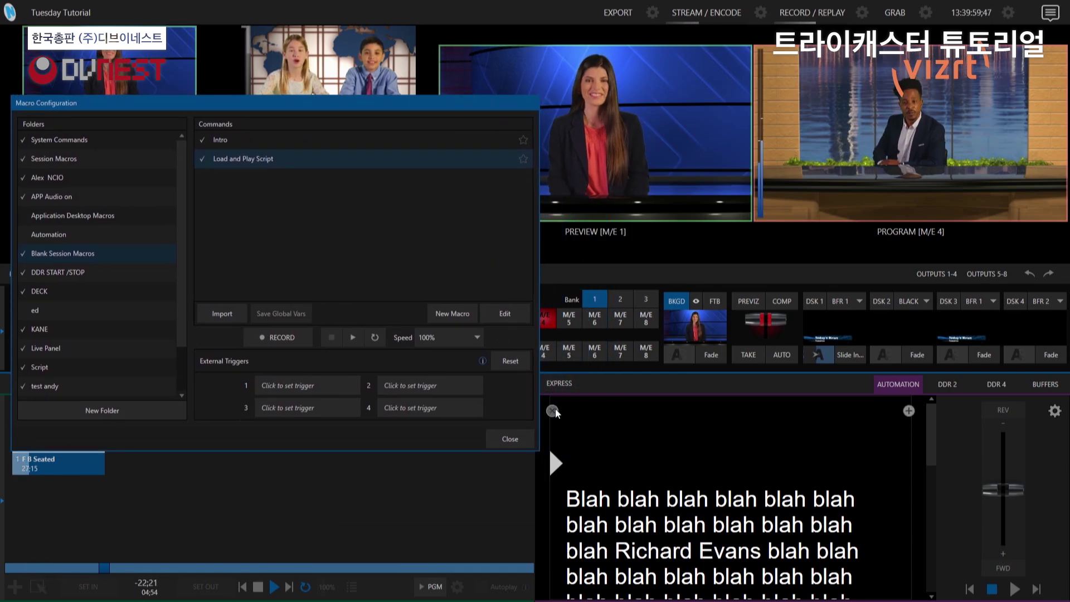
left_click(353, 337)
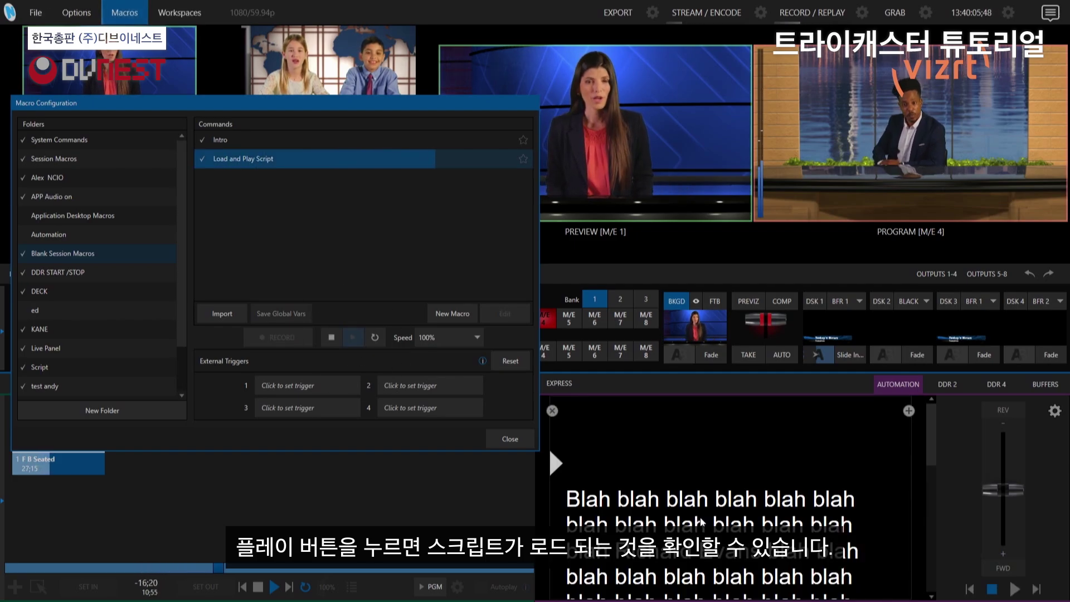
left_click(992, 590)
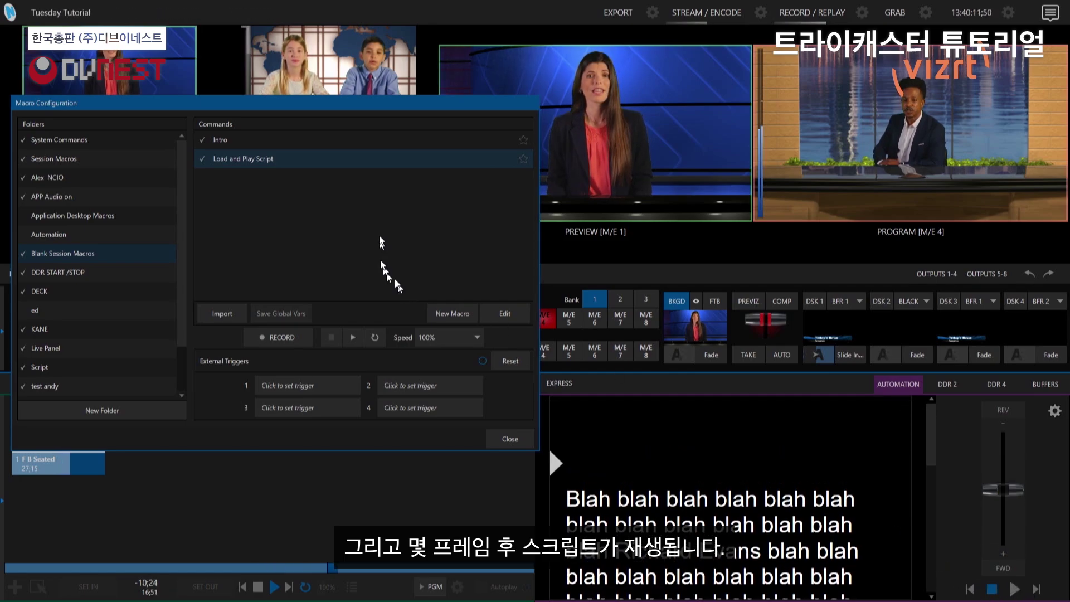
left_click_drag(331, 101, 558, 113)
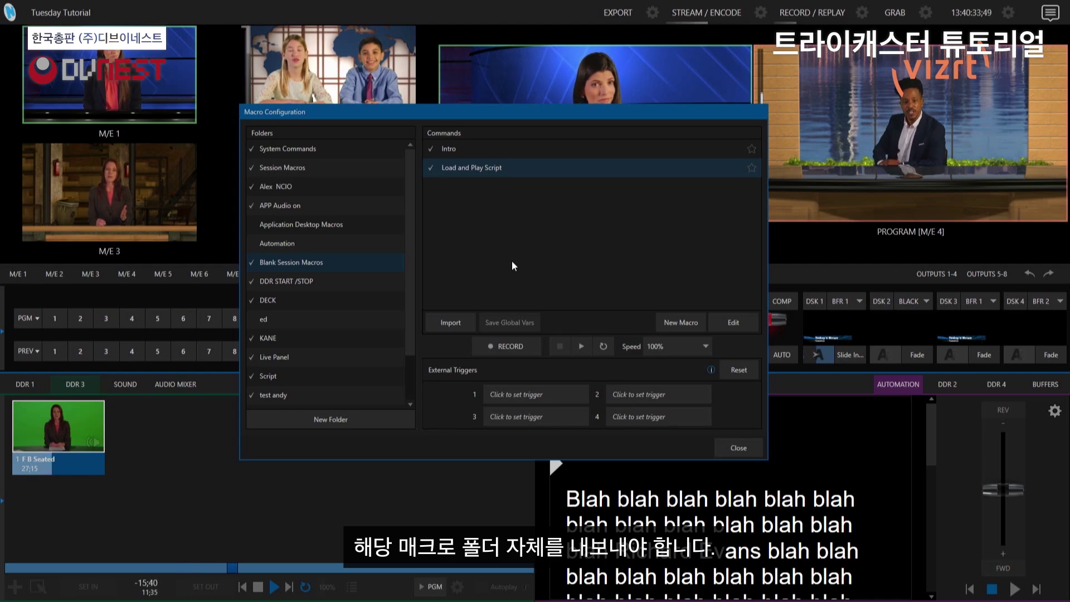
- Export the Blank Session Macros folder to an .xdm file named 'Entire Folder'
right_click(331, 263)
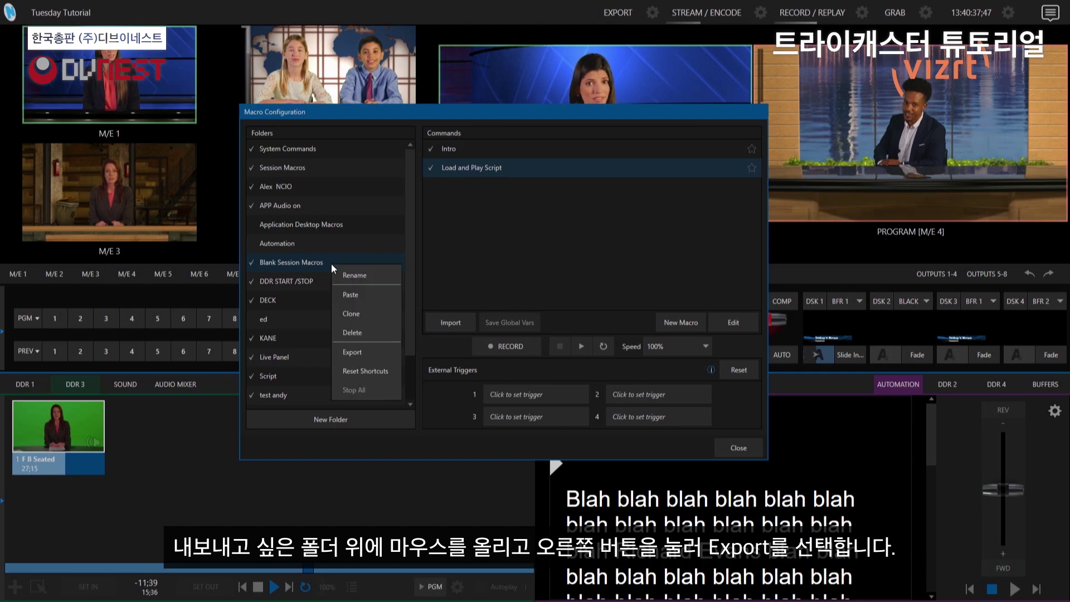
left_click(354, 352)
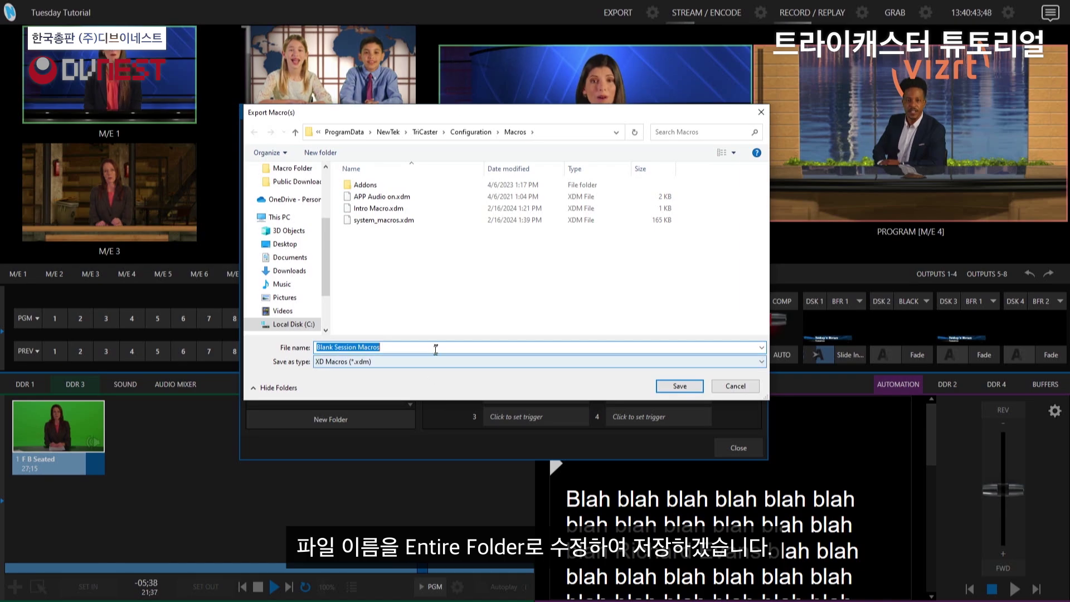
type("Ent")
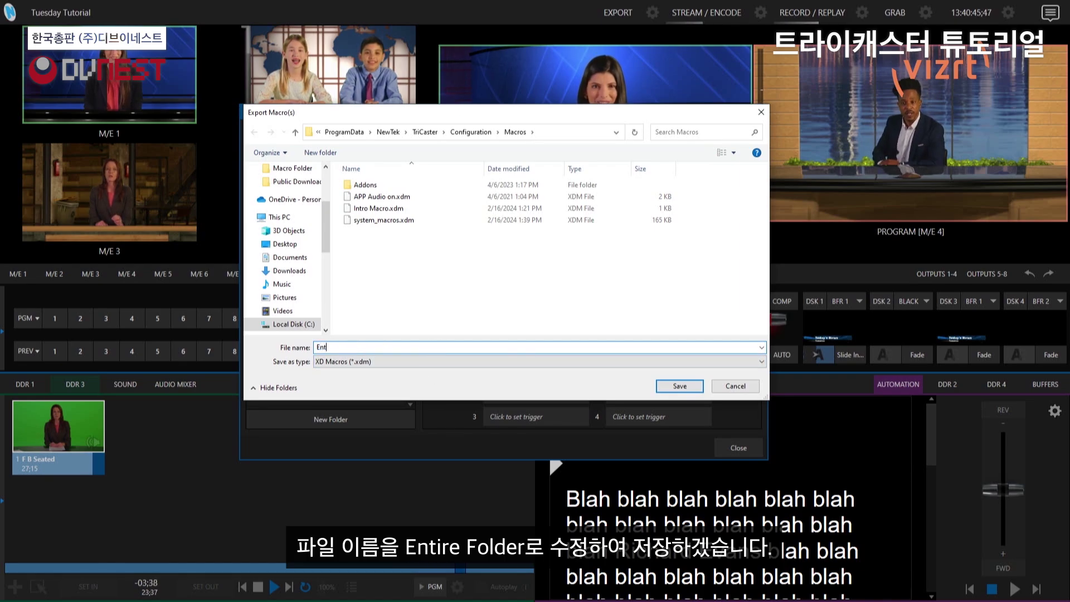
type("ire")
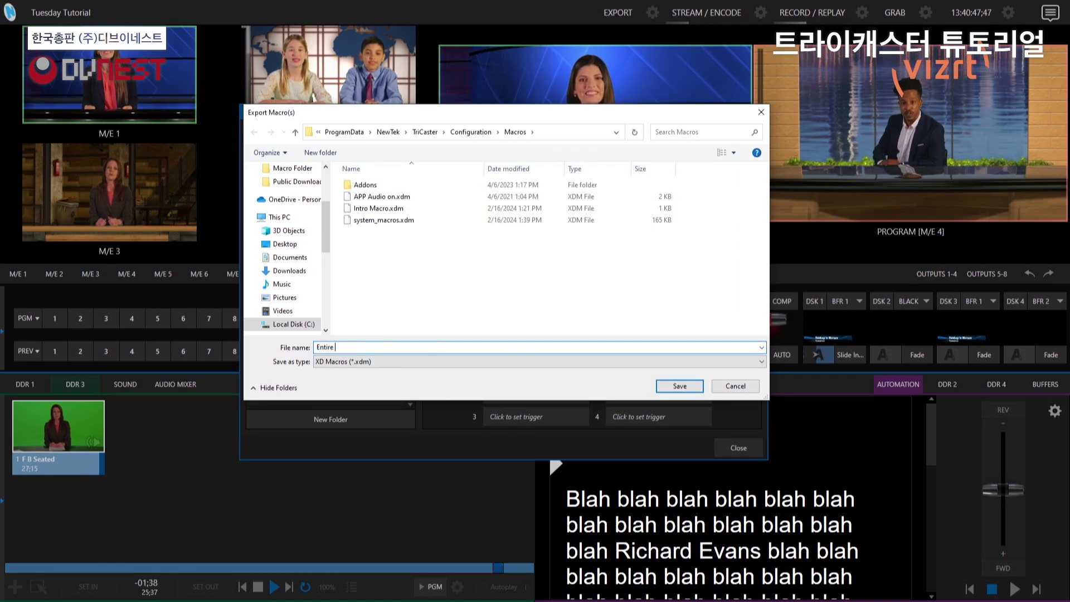
type(" Folder")
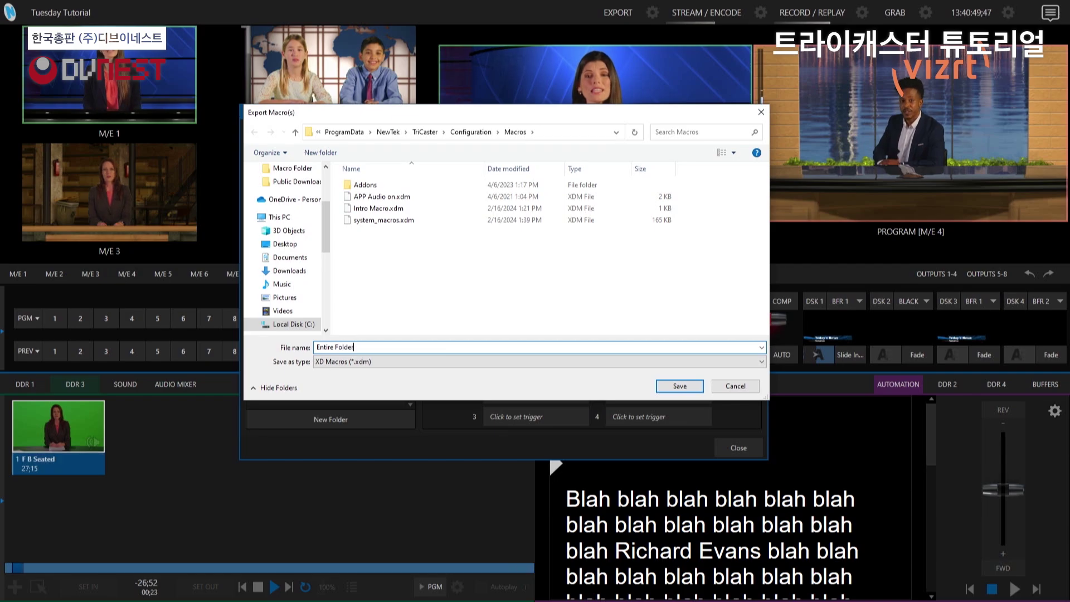
key("Return")
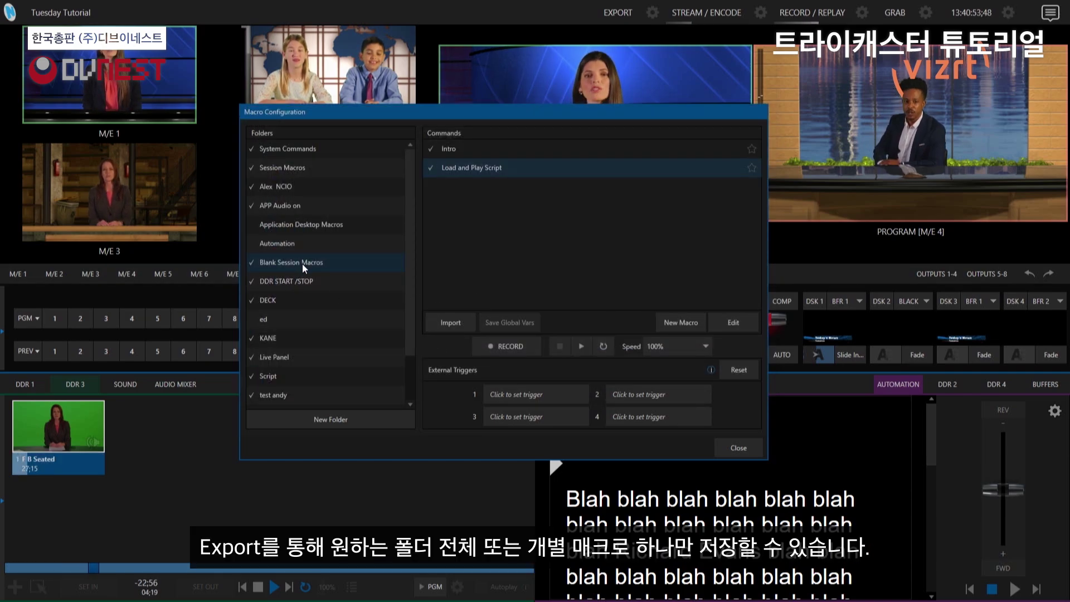
- Export only the Load and Play Script macro to its own .xdm file
right_click(520, 168)
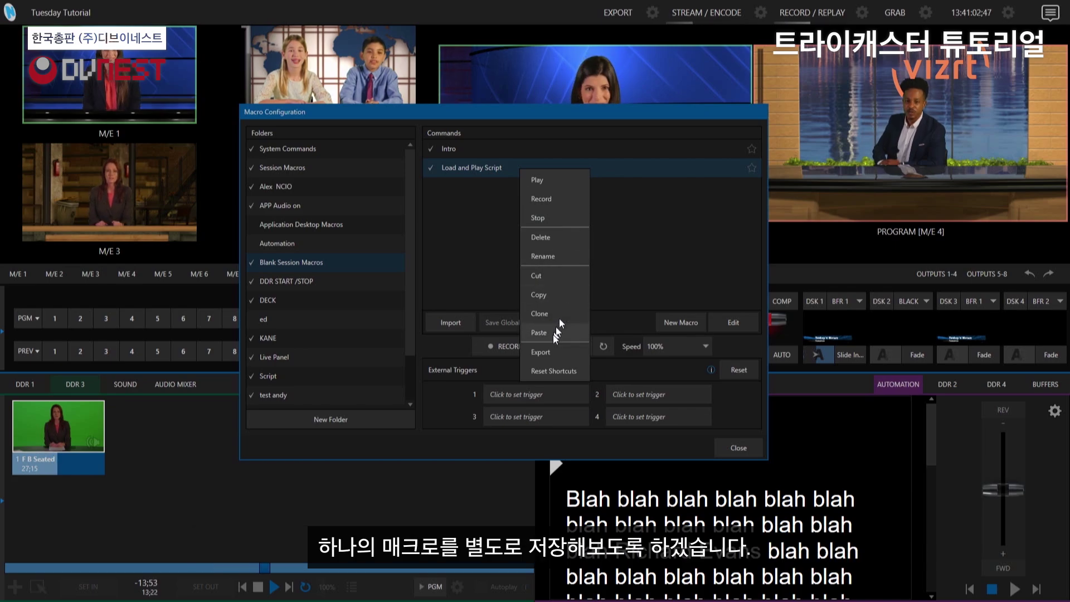
left_click(560, 348)
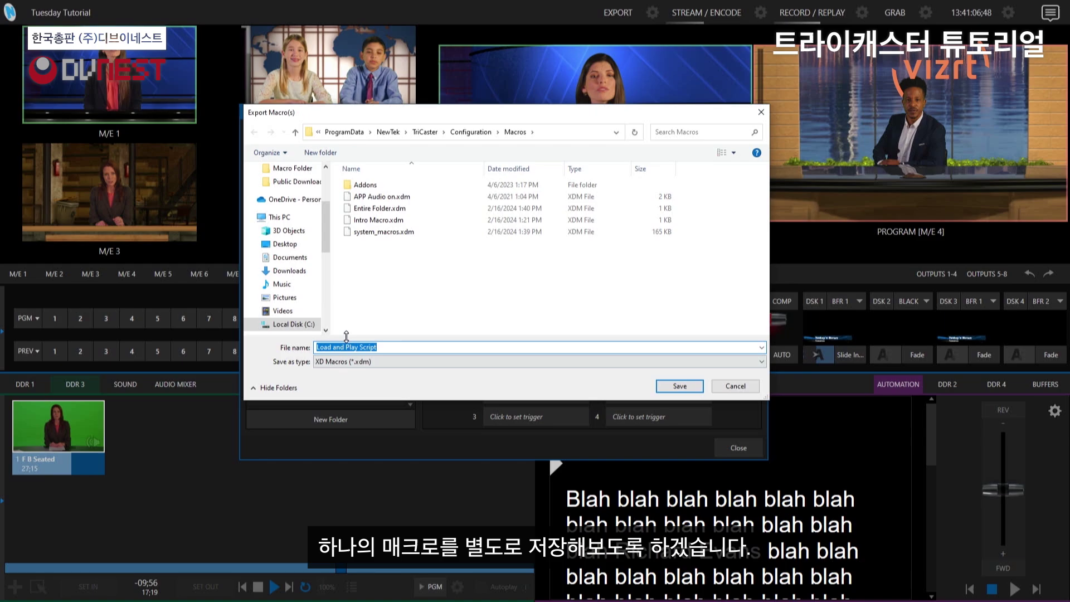
left_click(666, 387)
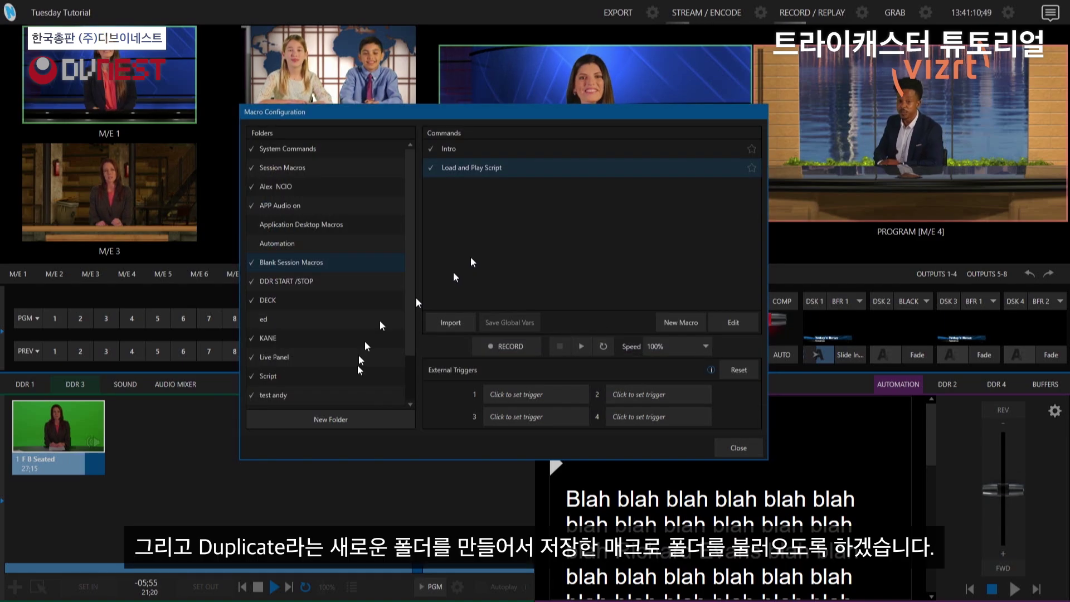
- Create a new macro folder named 'Duplicate Folder'
left_click(361, 417)
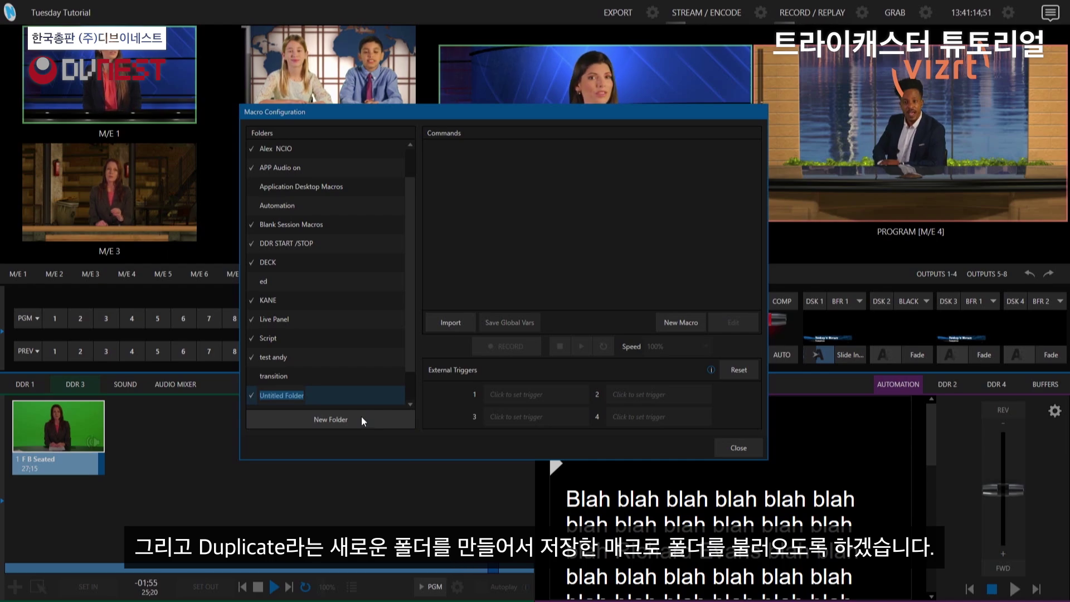
type("Du")
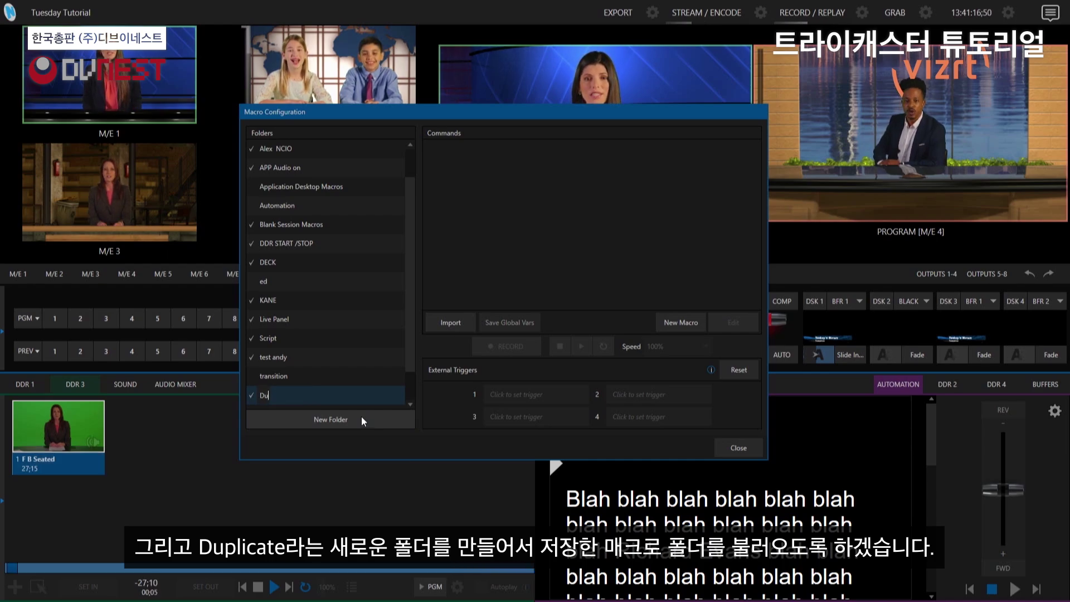
type("plicate Folder")
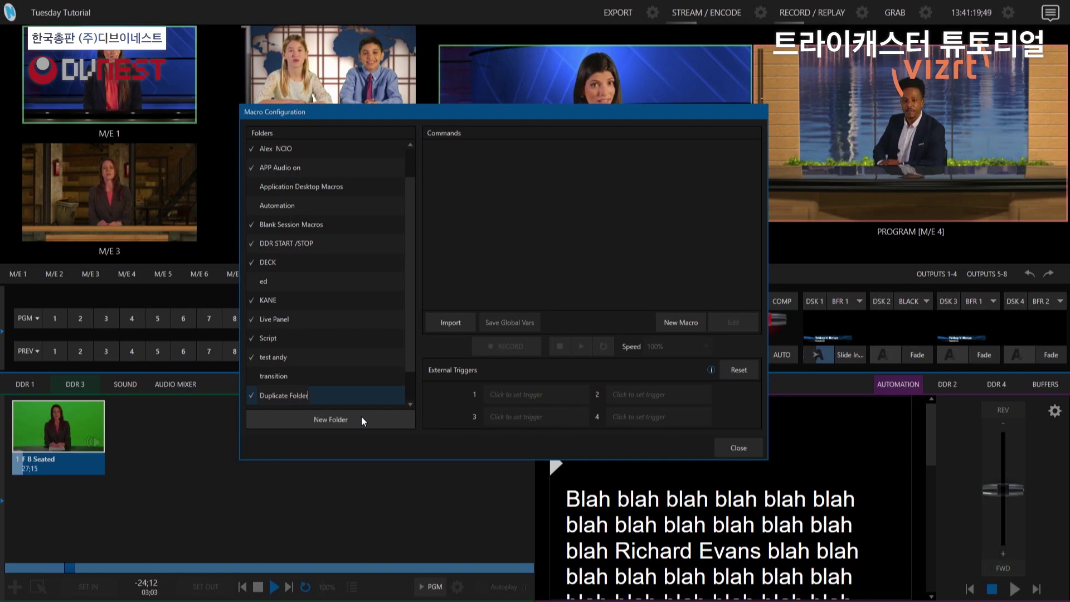
key("Return")
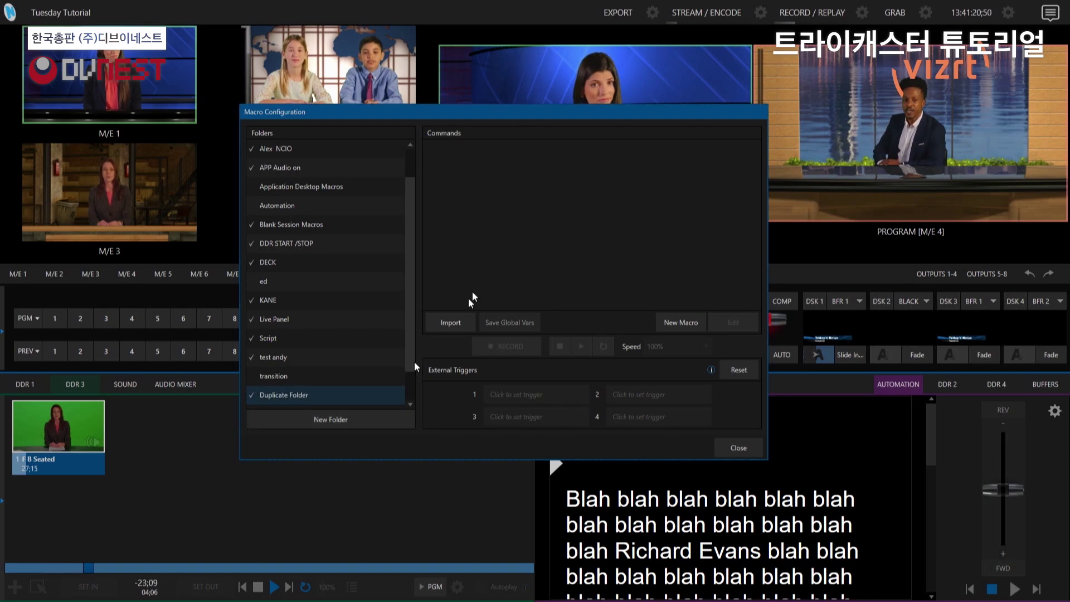
- Import Entire Folder.xdm and Load and Play Script.xdm into Duplicate Folder
left_click(450, 322)
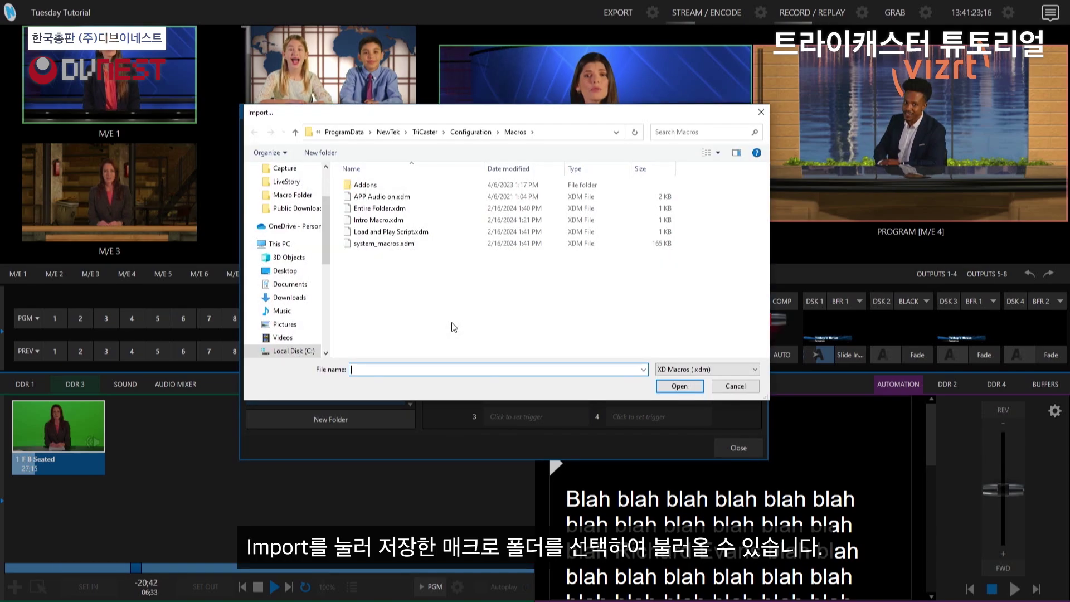
left_click(384, 209)
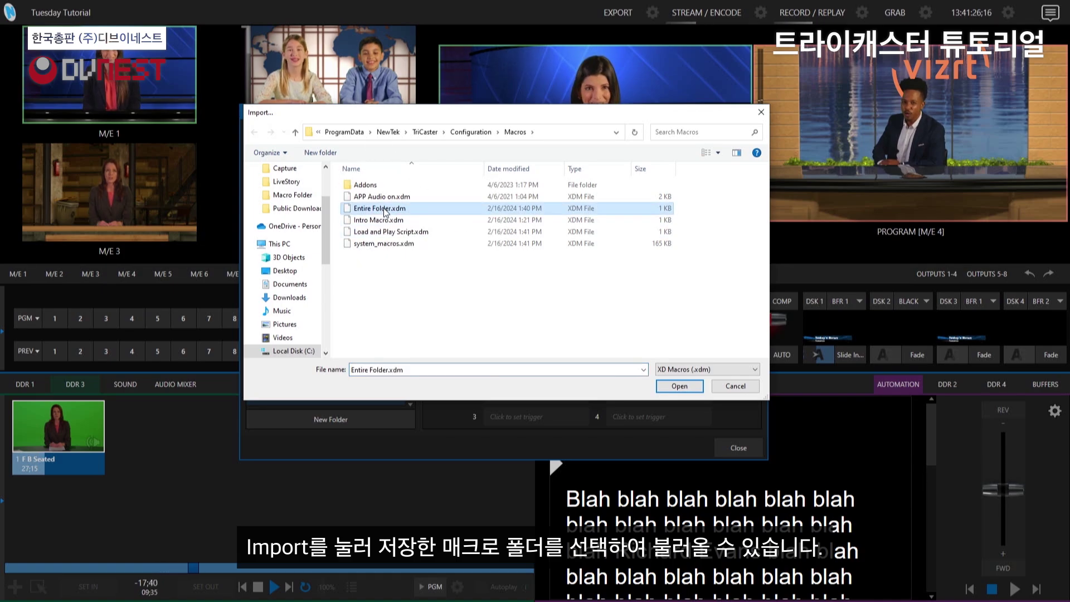
left_click(675, 386)
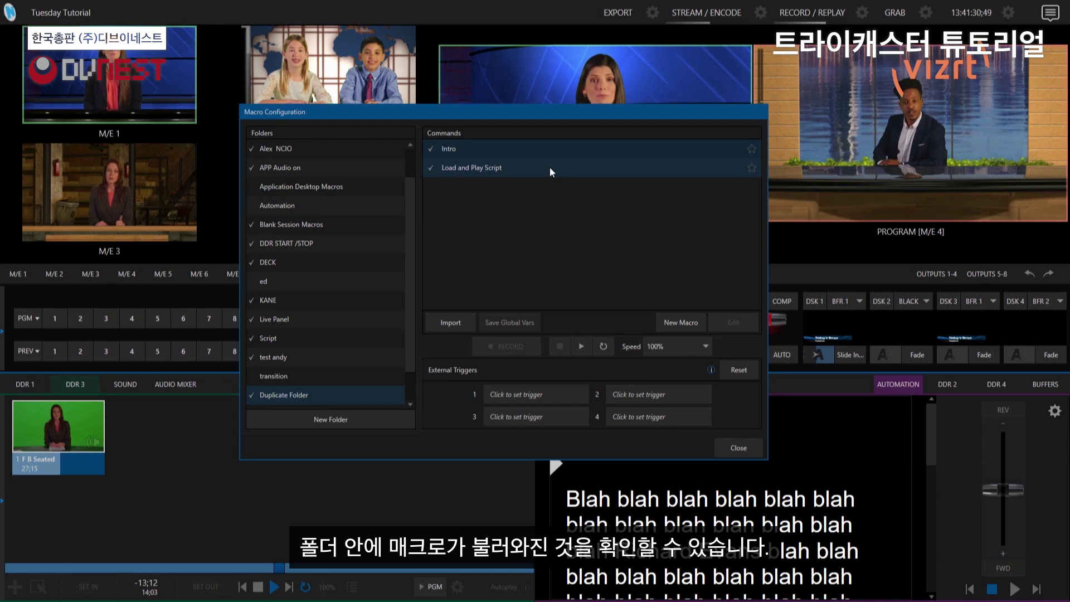
left_click(454, 320)
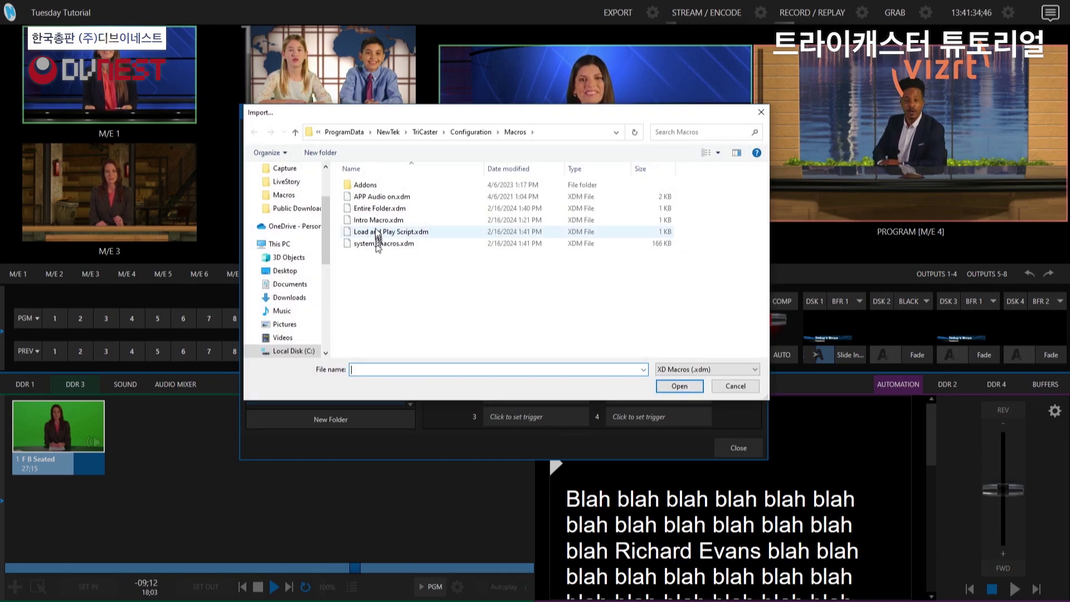
left_click(378, 232)
left_click(682, 385)
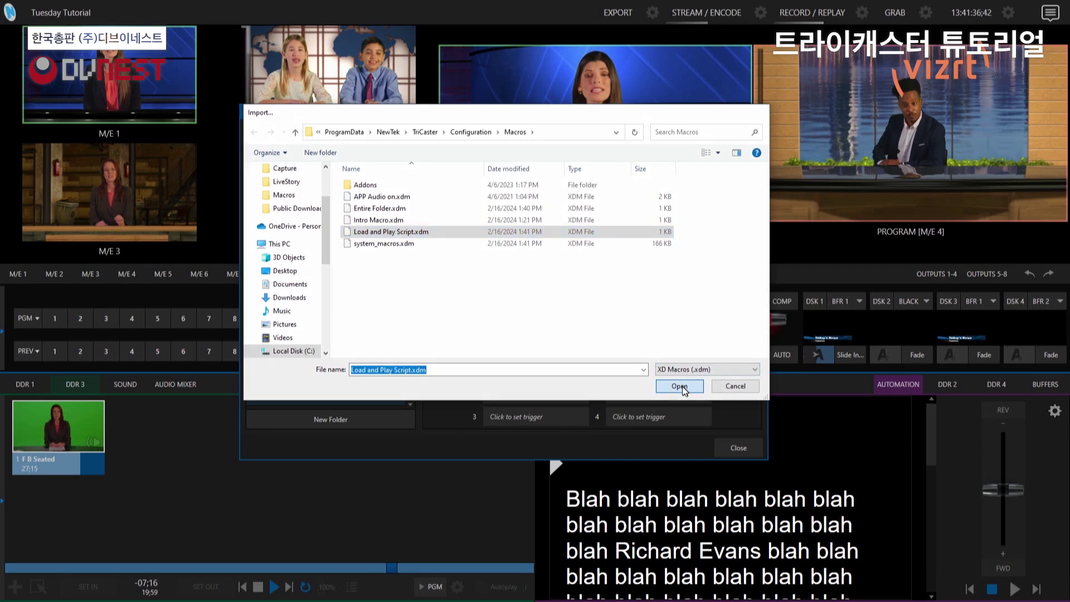
- Delete the duplicate Load and Play Script macro and confirm the removal
left_click(504, 186)
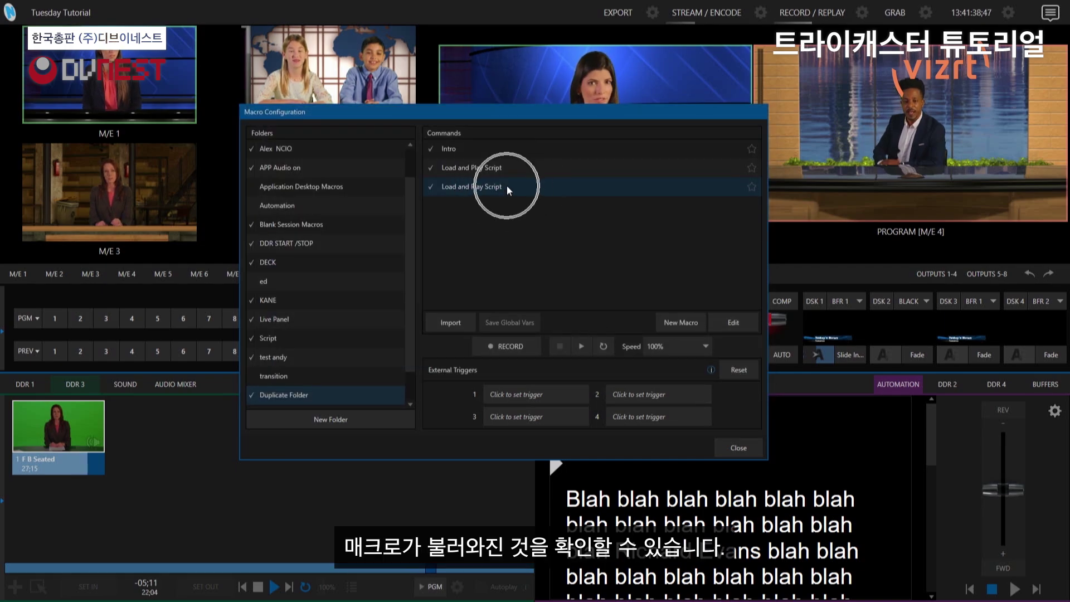
right_click(548, 186)
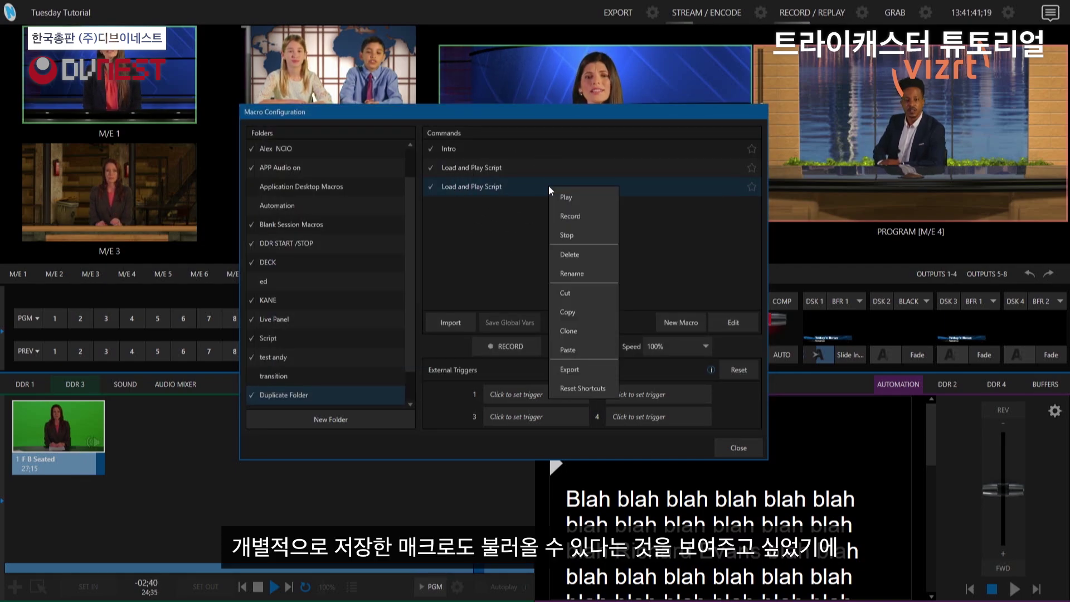
left_click(574, 254)
left_click(579, 327)
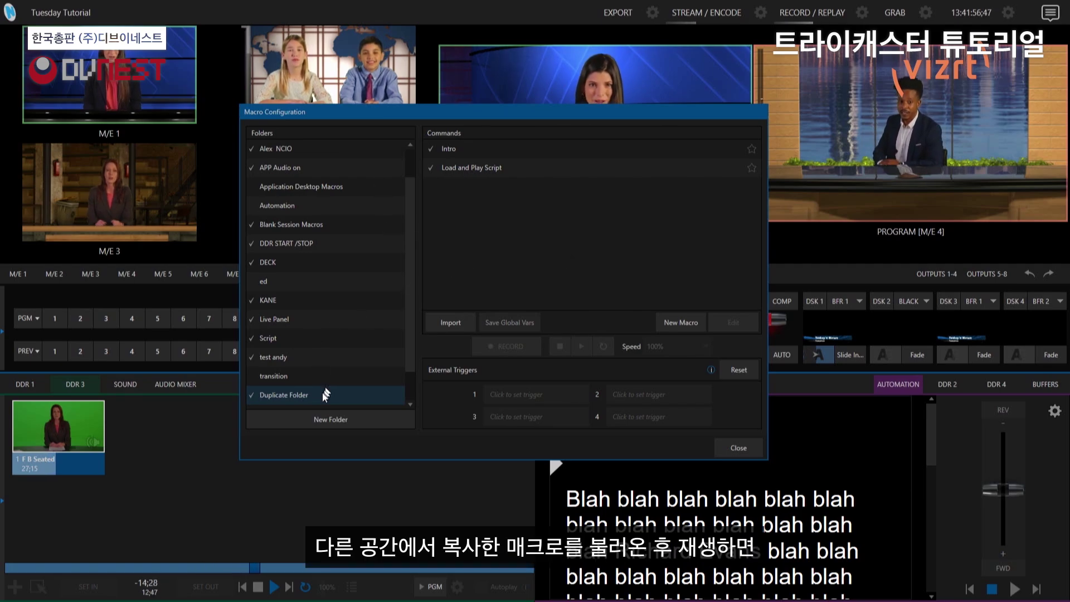
- Drag the macro window left to reveal the preview and play Load and Play Script
left_click_drag(651, 114, 415, 98)
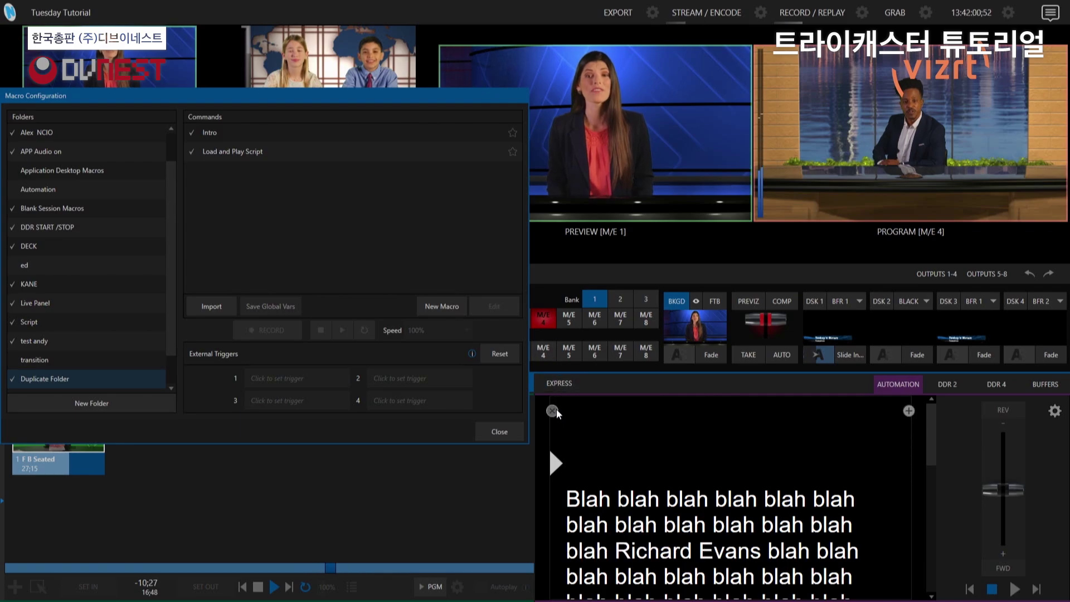
left_click(271, 152)
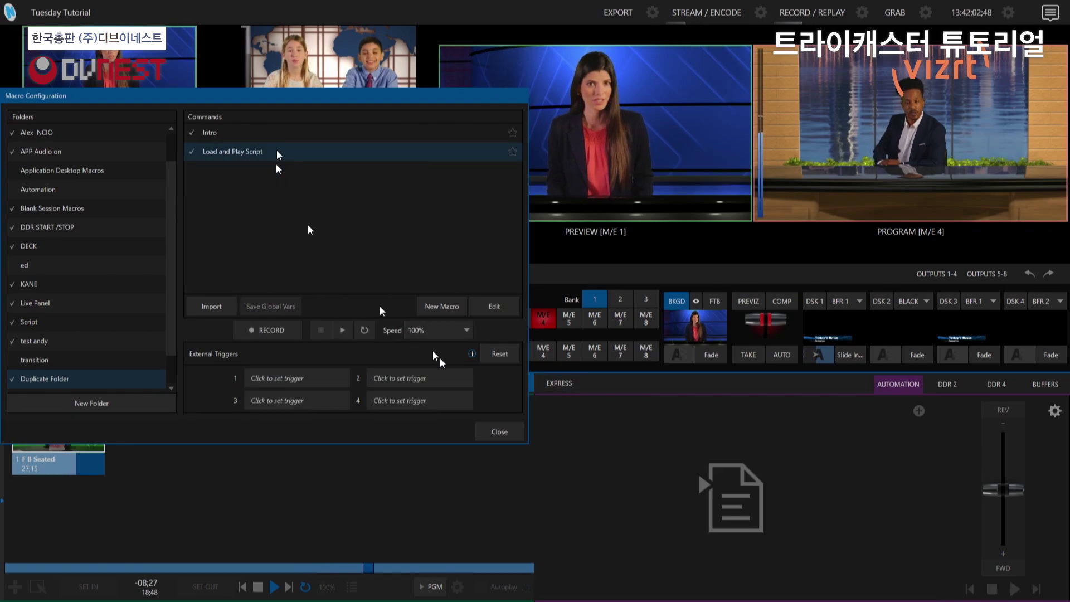
left_click(343, 329)
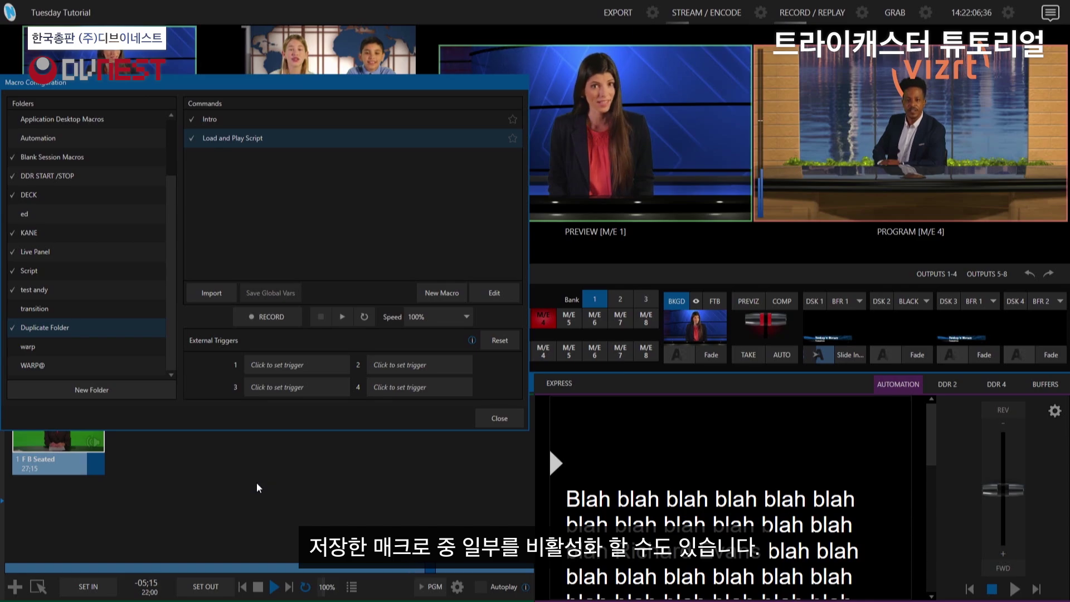
scroll(129, 289, "up", 3)
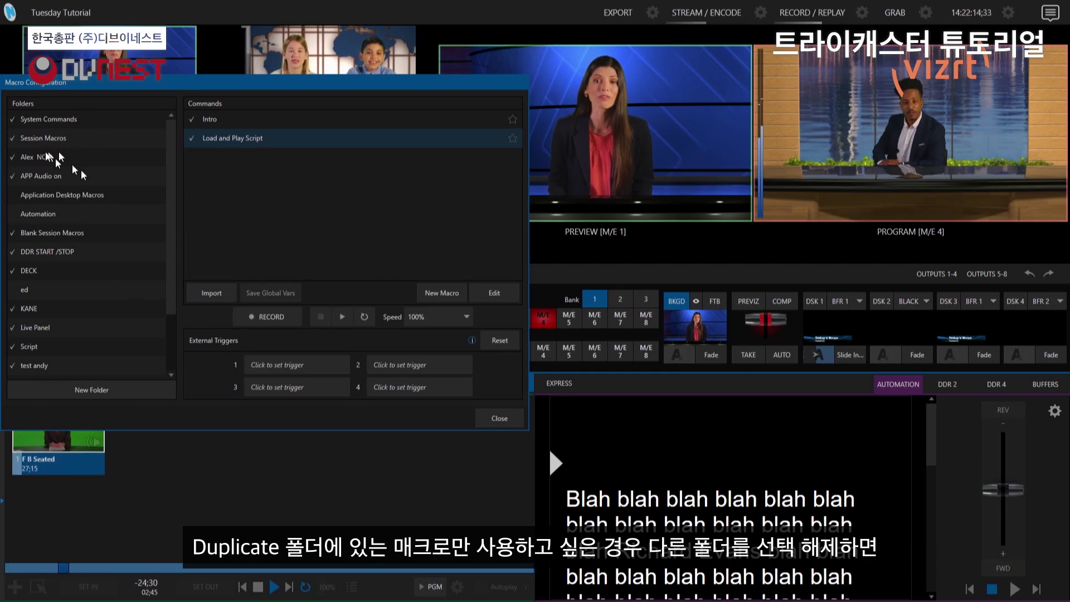
scroll(80, 309, "down", 2)
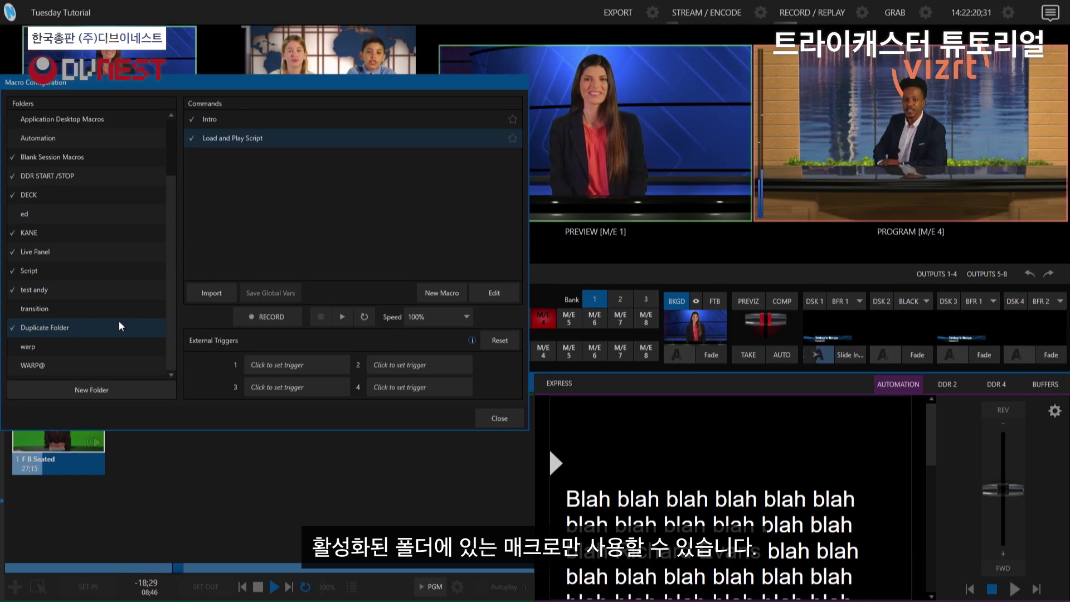
- Untick the Script, Live Panel, KANE, DECK, DDR START/STOP, Blank Session Macros, Session Macros and other folders
left_click(12, 270)
left_click(13, 252)
left_click(12, 232)
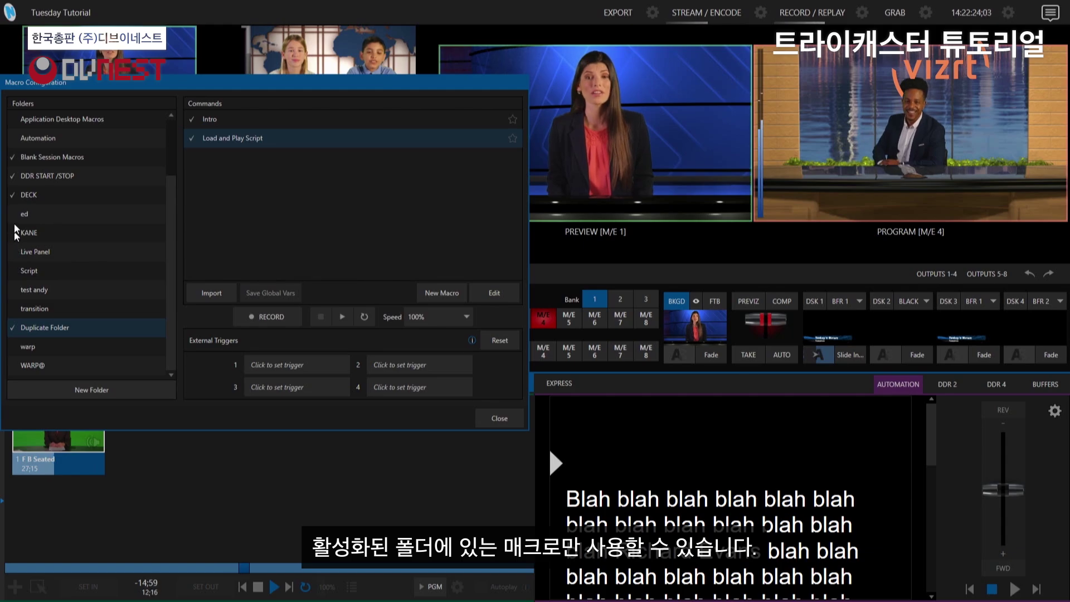
left_click(12, 195)
left_click(12, 176)
left_click(15, 157)
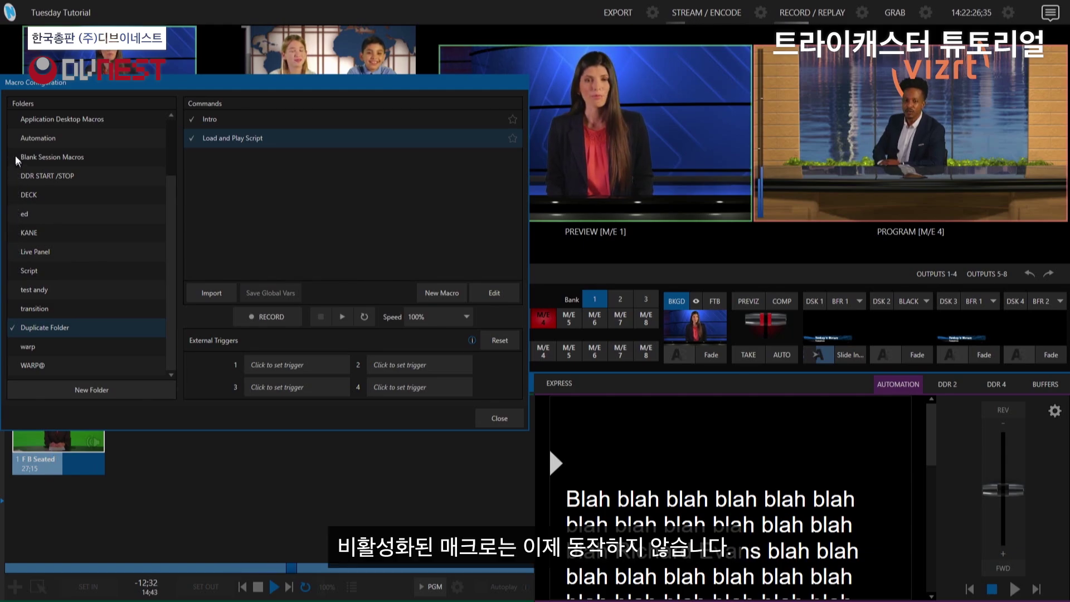
scroll(22, 168, "up", 2)
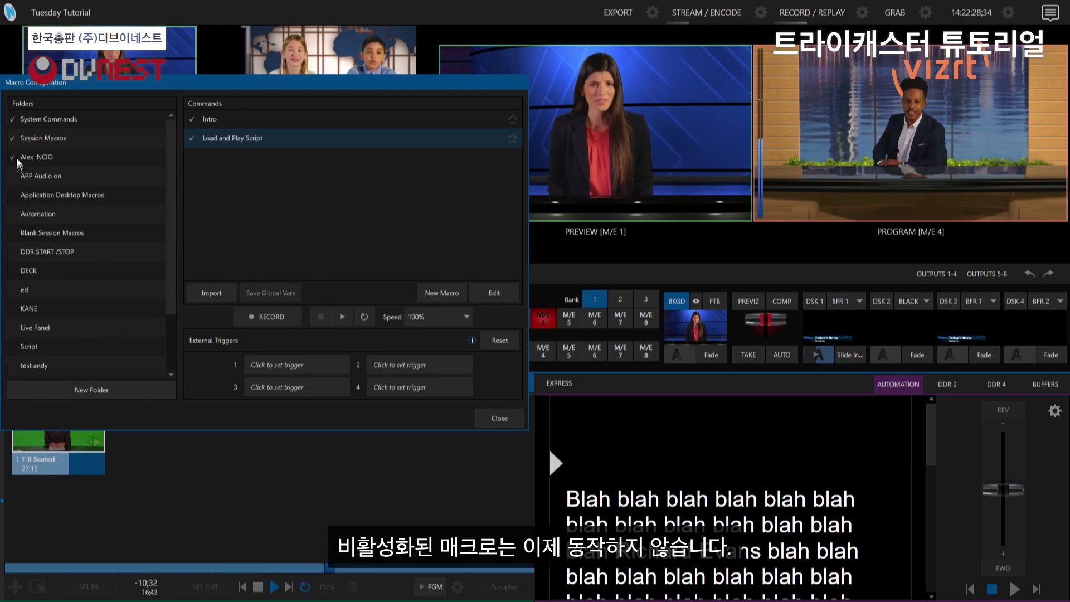
left_click(16, 157)
left_click(15, 138)
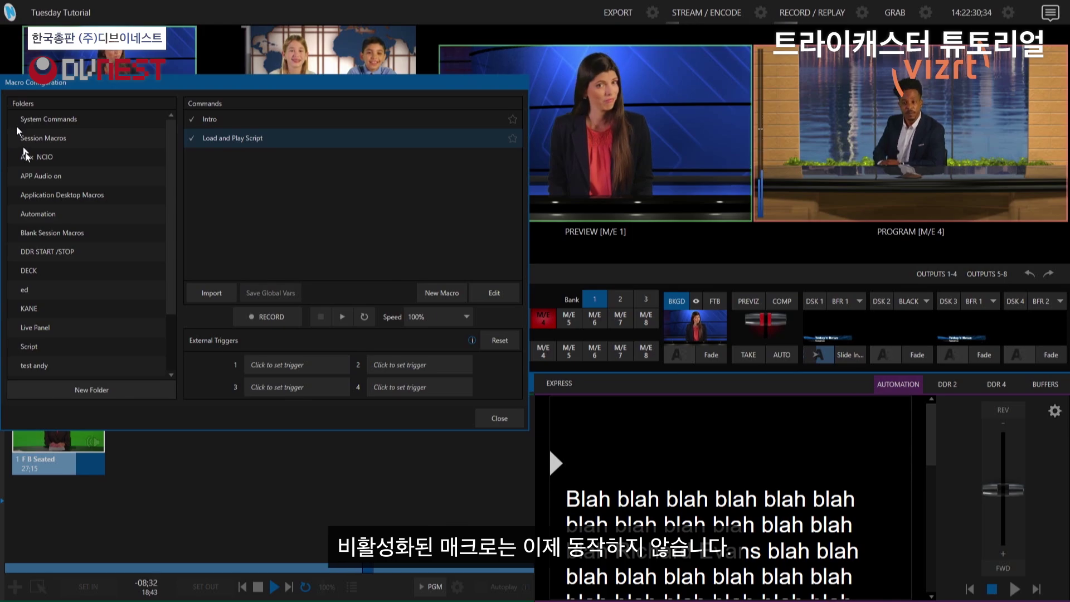
- Re-enable the System Commands and Session Macros folders
scroll(71, 278, "down", 2)
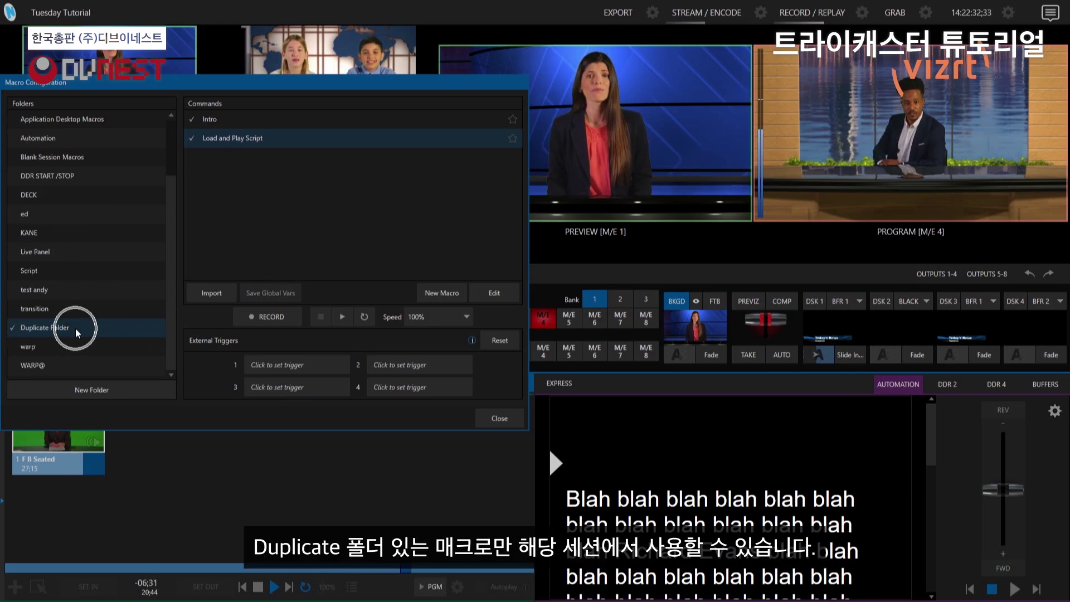
scroll(72, 323, "up", 2)
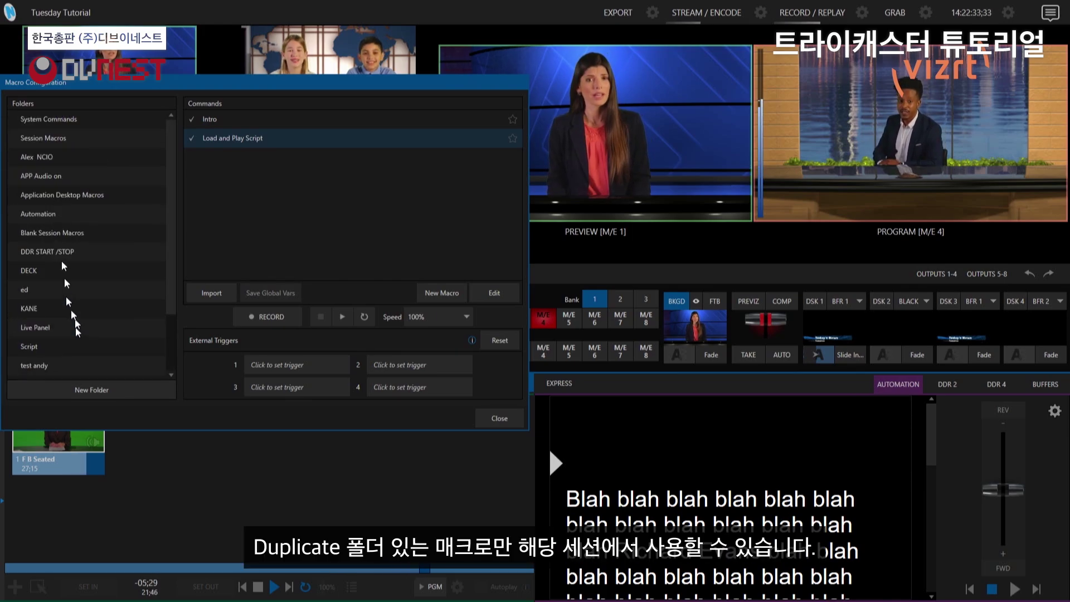
left_click(17, 118)
left_click(16, 138)
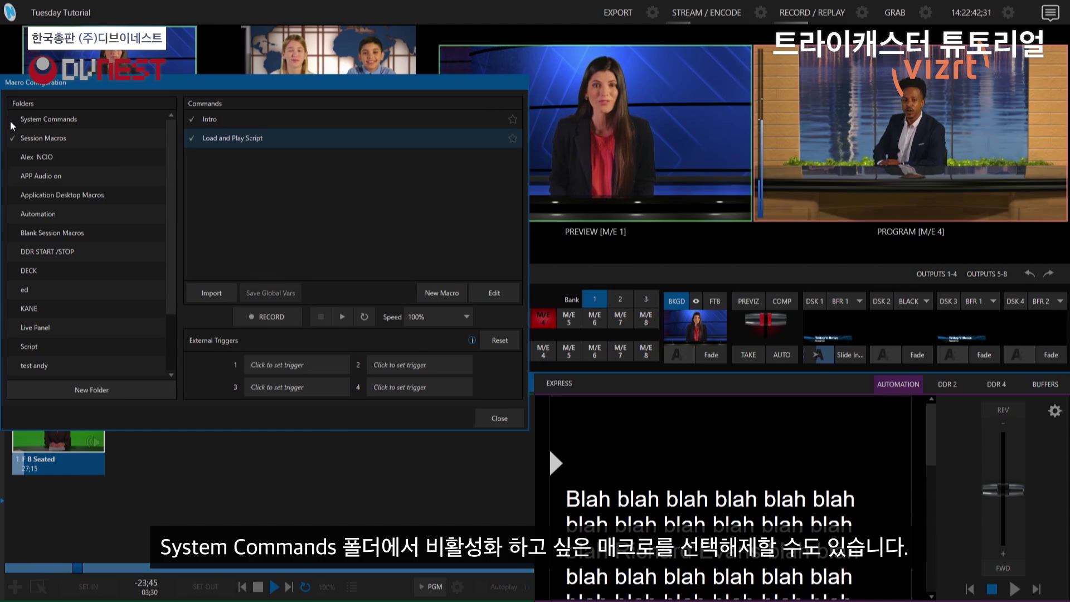
- Disable Audio: Master Mute Off, confirm Play won't run it, re-enable it, then view Session Macros
left_click(49, 118)
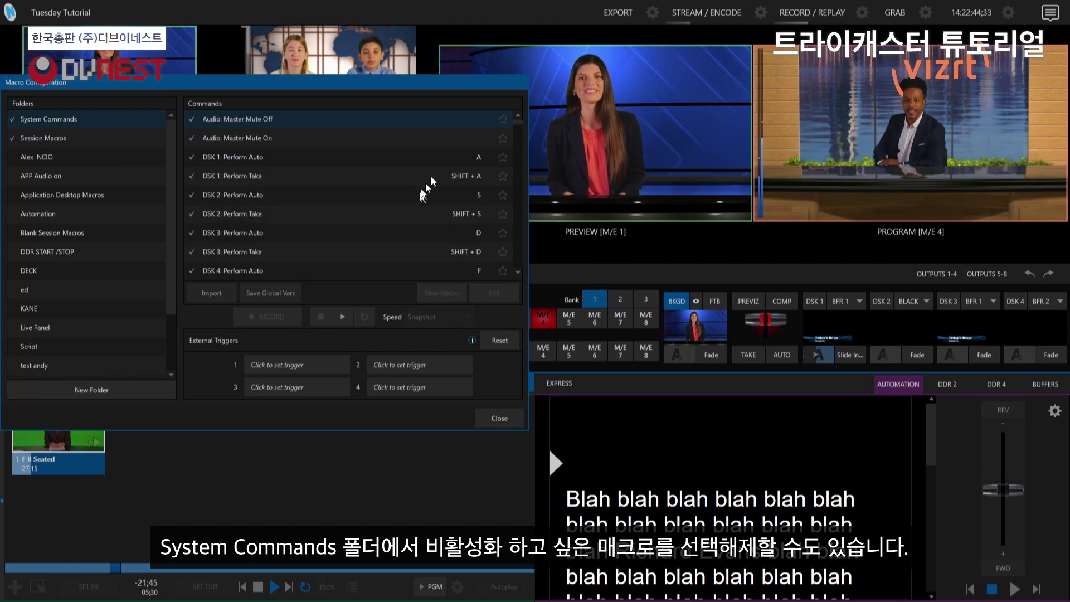
left_click(192, 121)
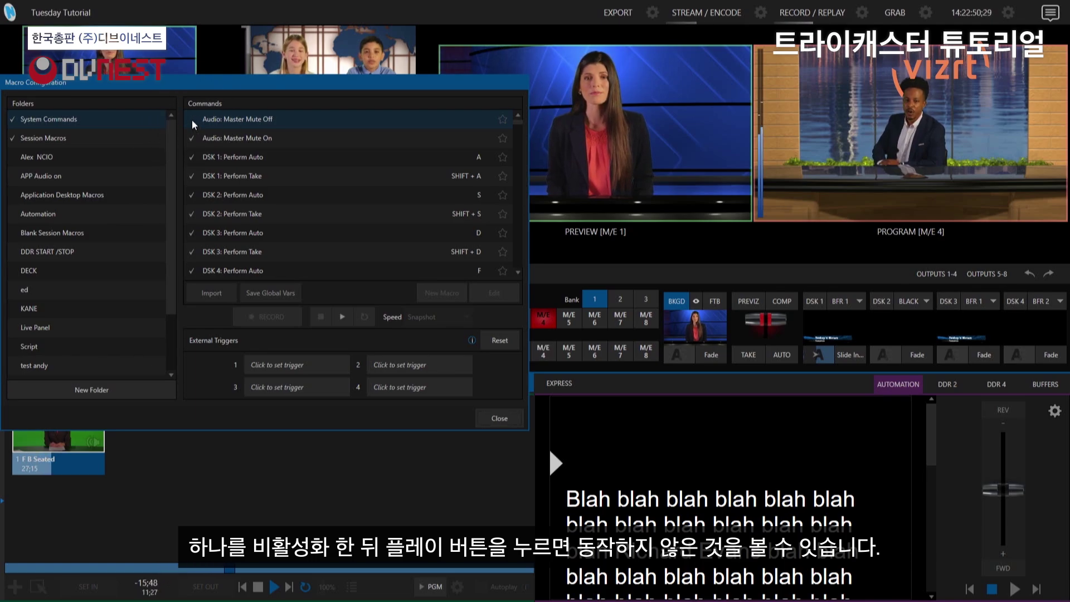
left_click(343, 317)
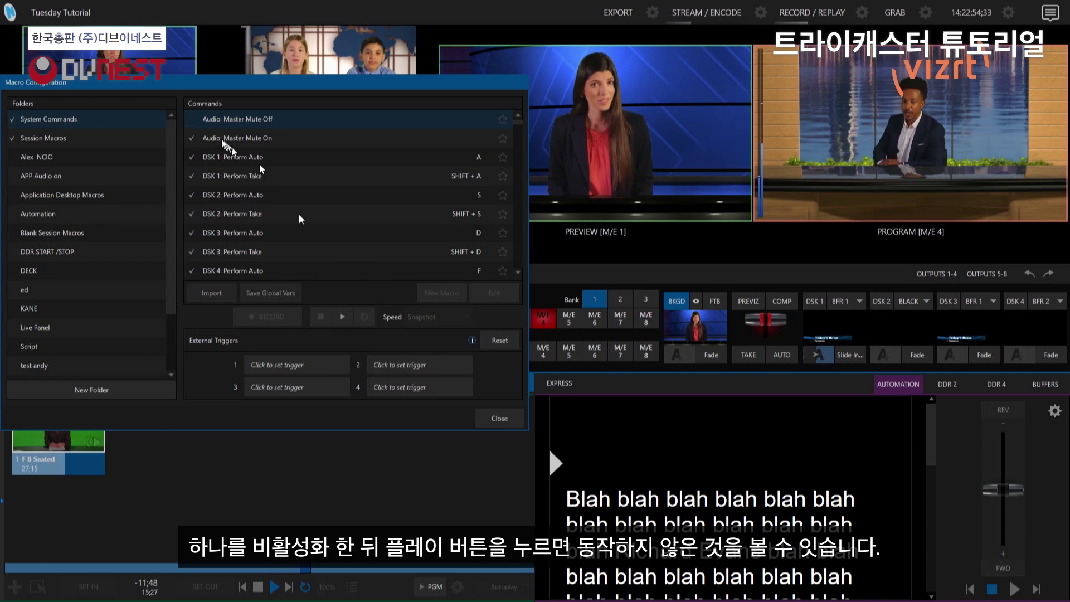
left_click(197, 121)
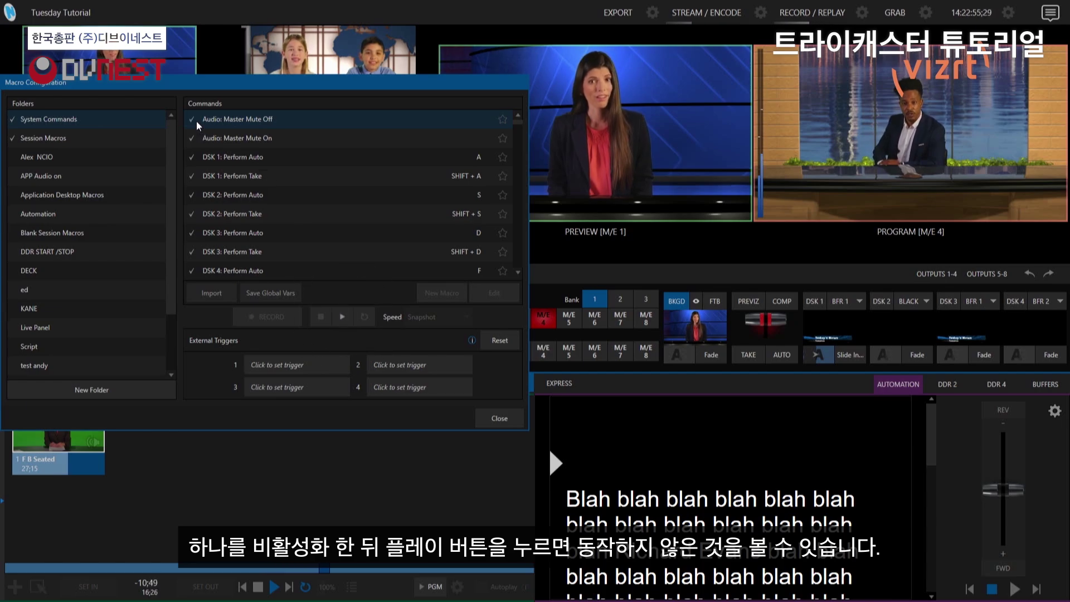
left_click(85, 138)
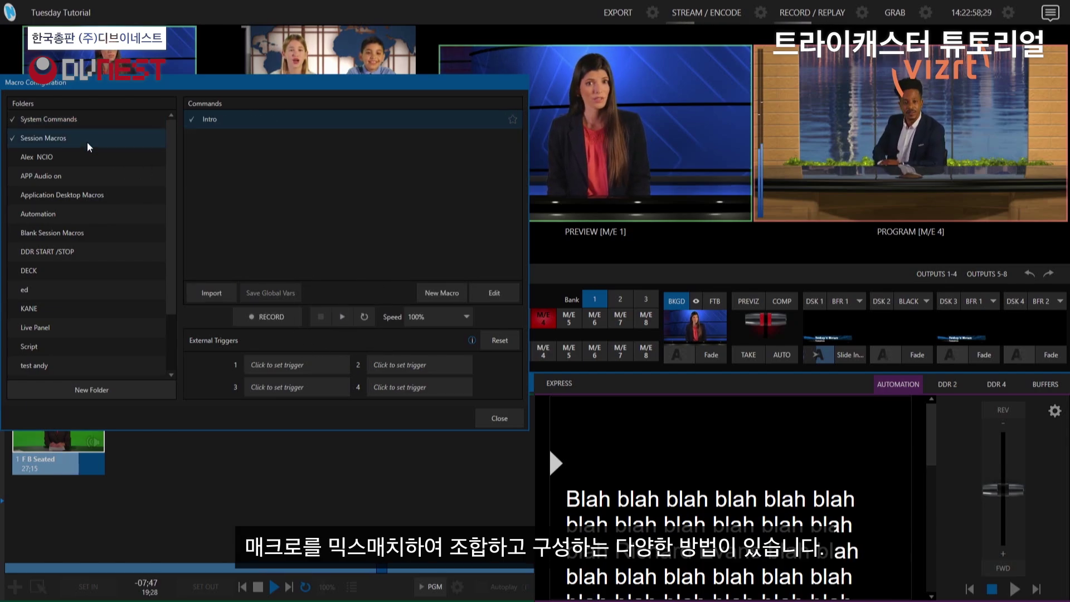